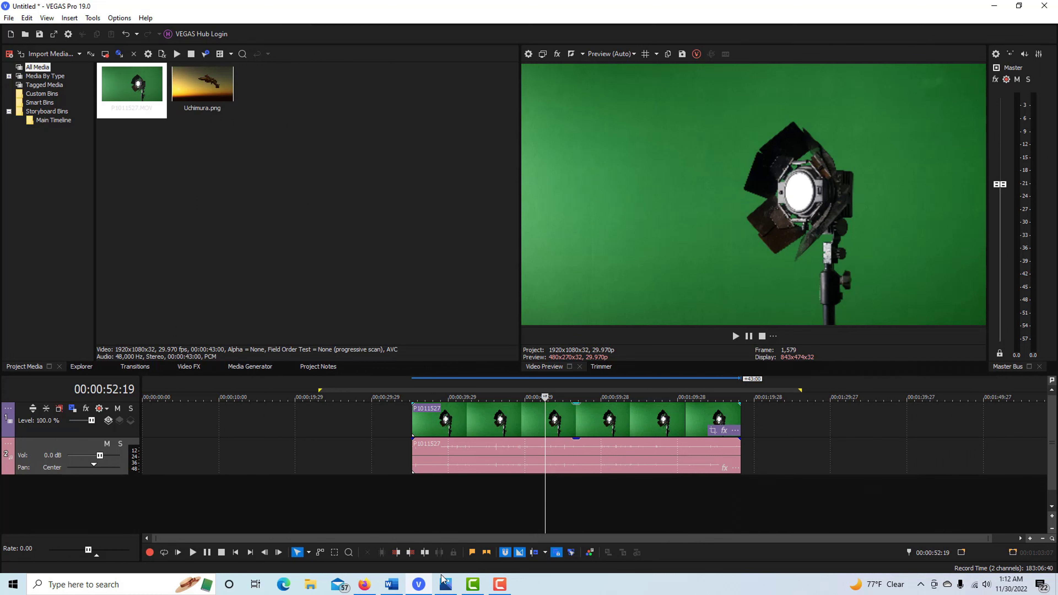
Bring the Vegas Pro Tutorials page in Firefox to the front
mouse_move(365, 584)
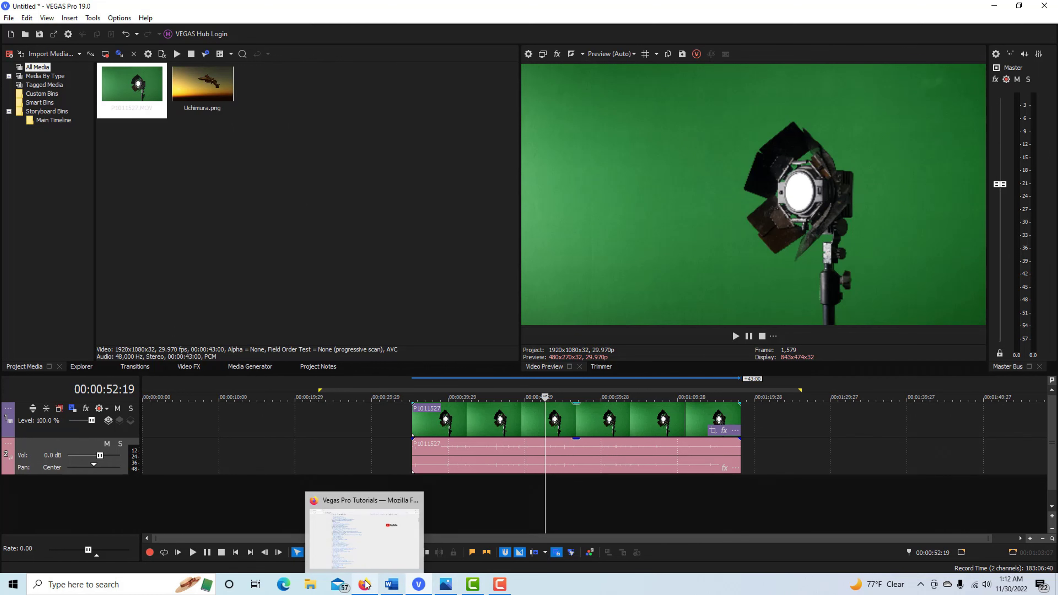
left_click(364, 551)
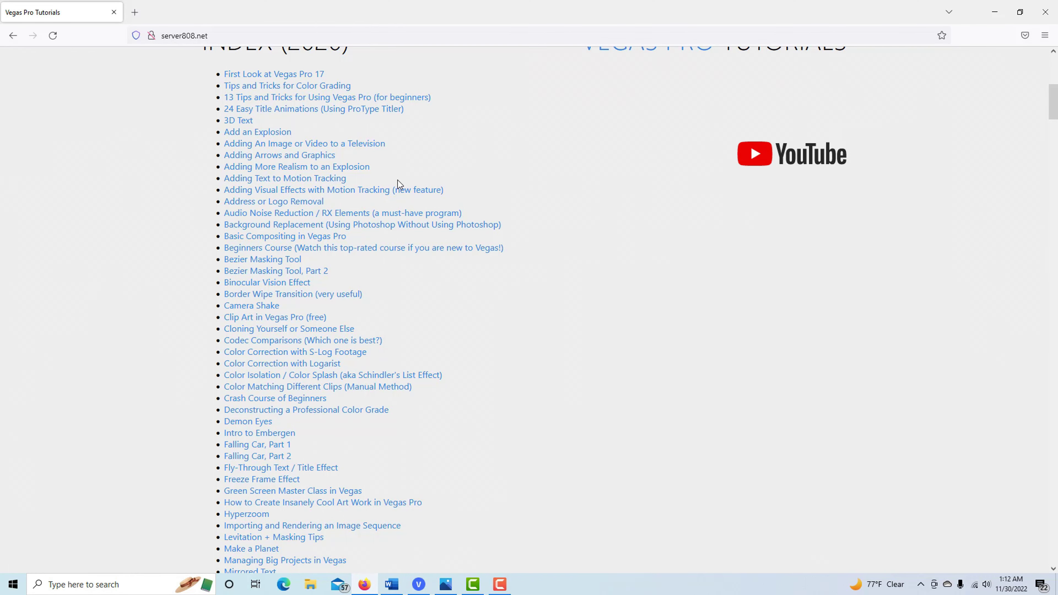
Jump to the 'Green Screen Master Class in Vegas' videos, then return to the VEGAS Pro project
scroll(398, 183, "down", 3)
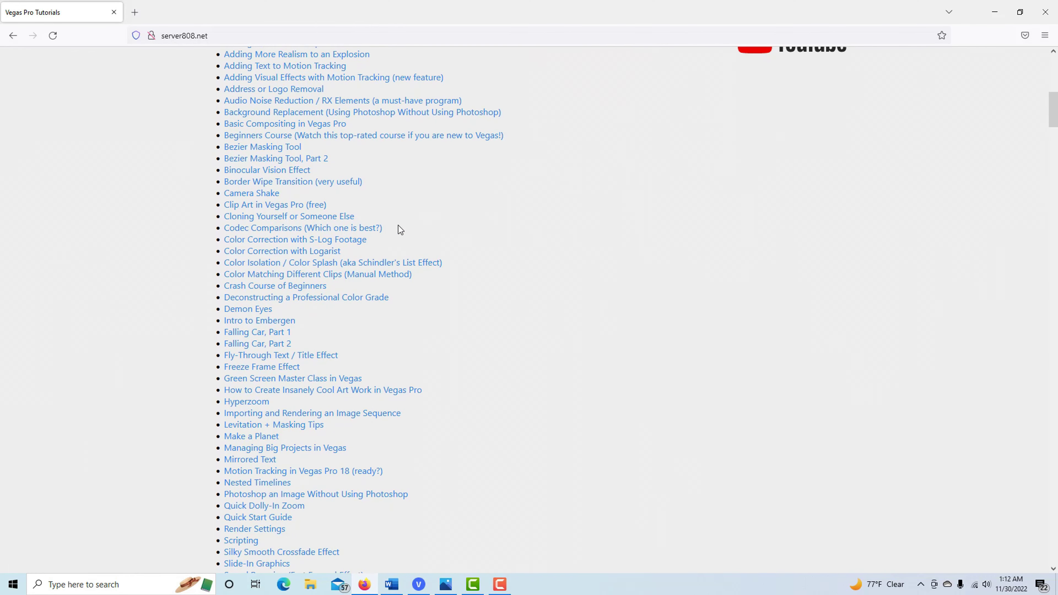
left_click(273, 378)
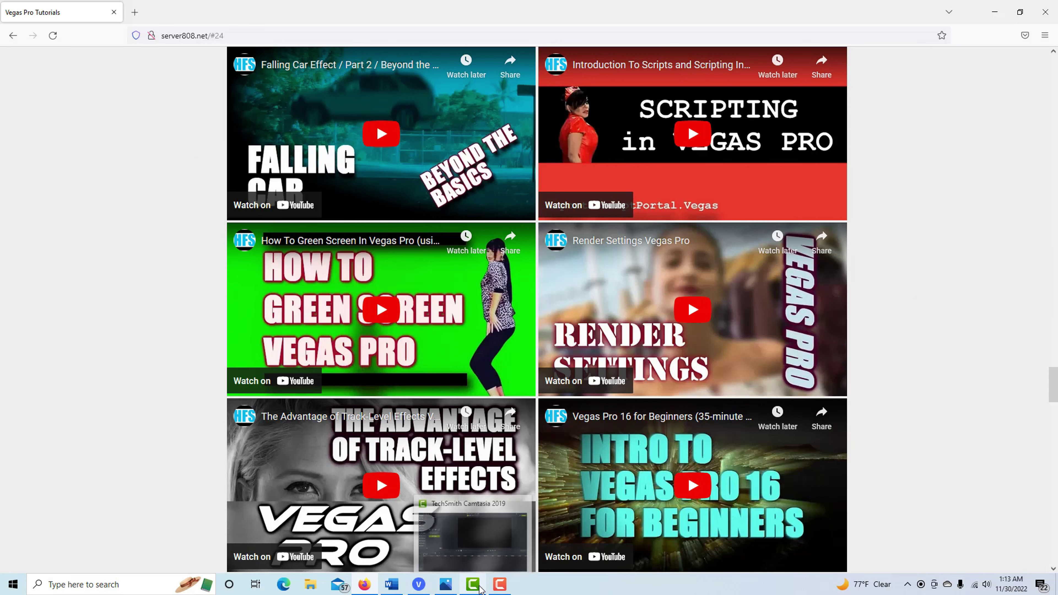
left_click(419, 585)
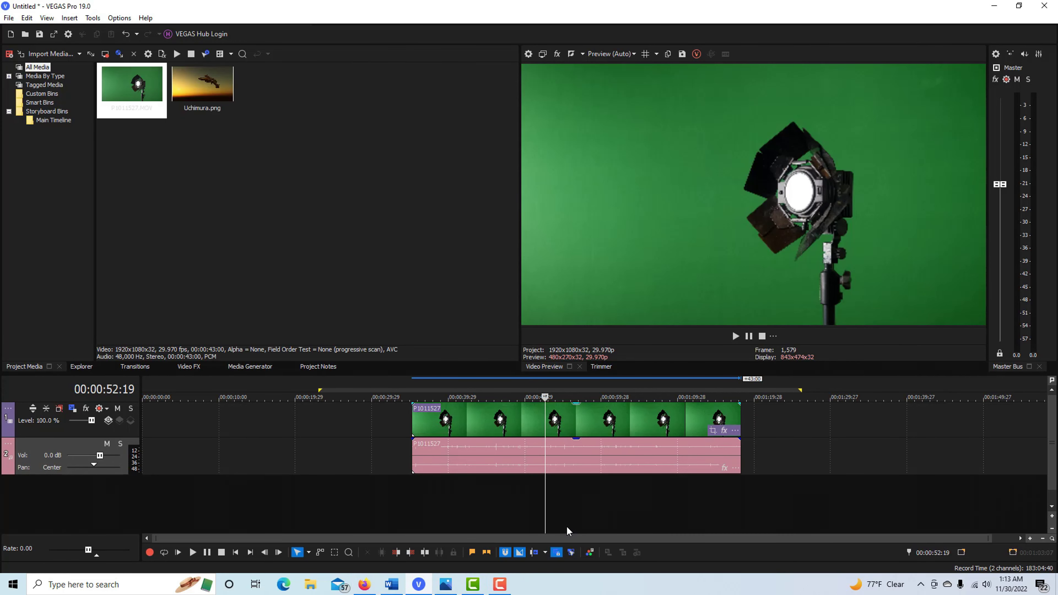
Delete the P1011527 lamp clip's audio event
left_click(534, 424)
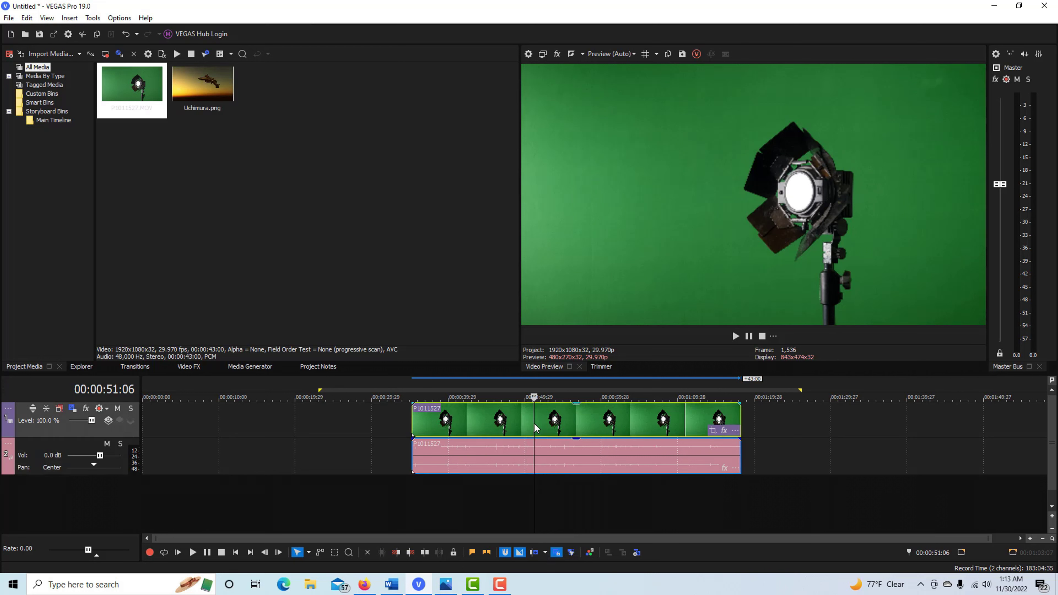
left_click(559, 456)
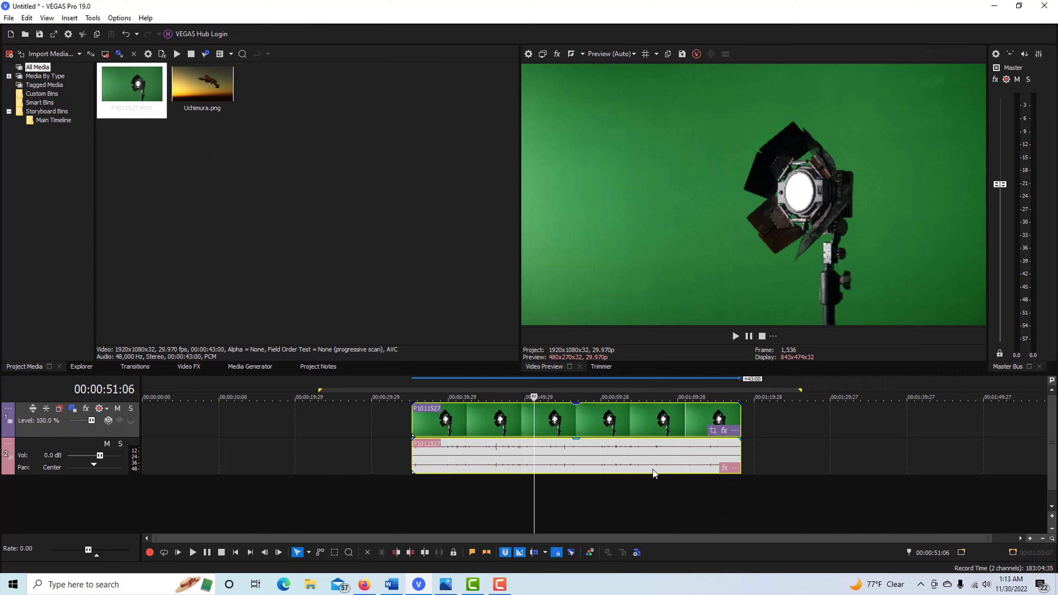
left_click(647, 461)
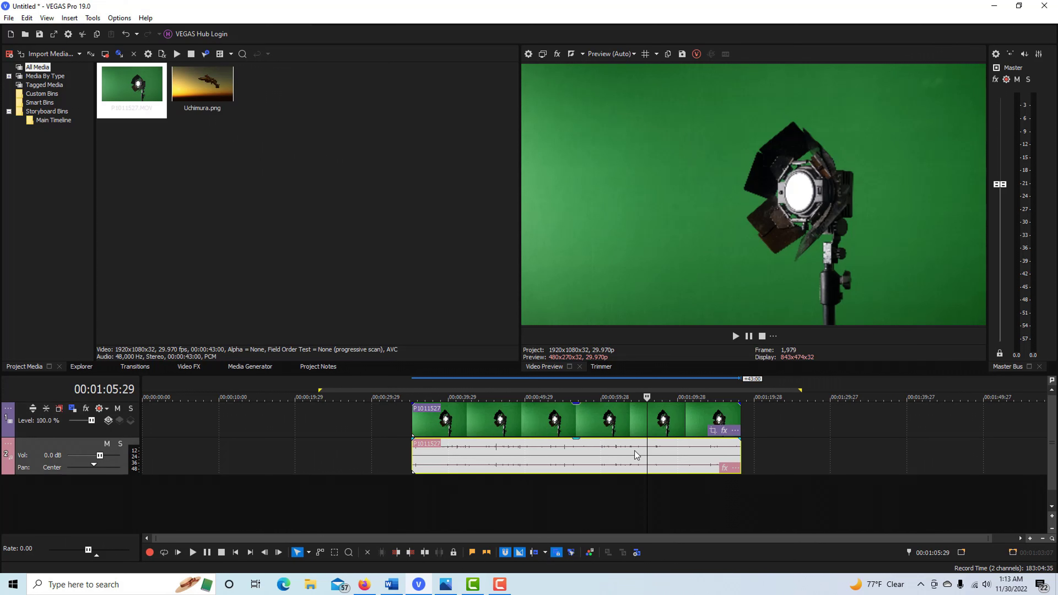
key("Delete")
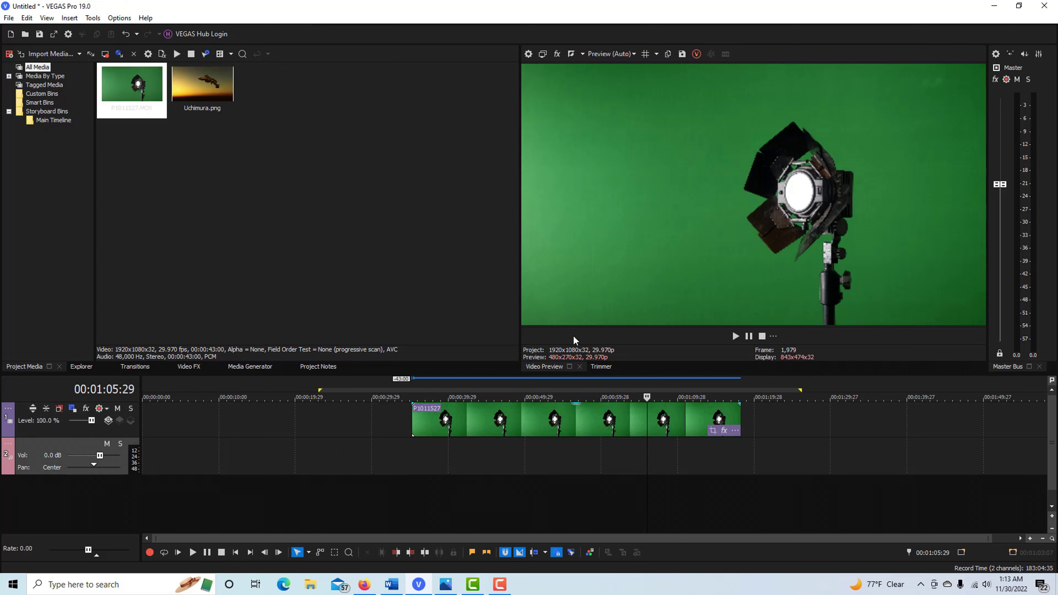
Remove the empty audio track and place Uchimura.png on a second track, stretched under the lamp clip
left_click_drag(209, 99, 418, 463)
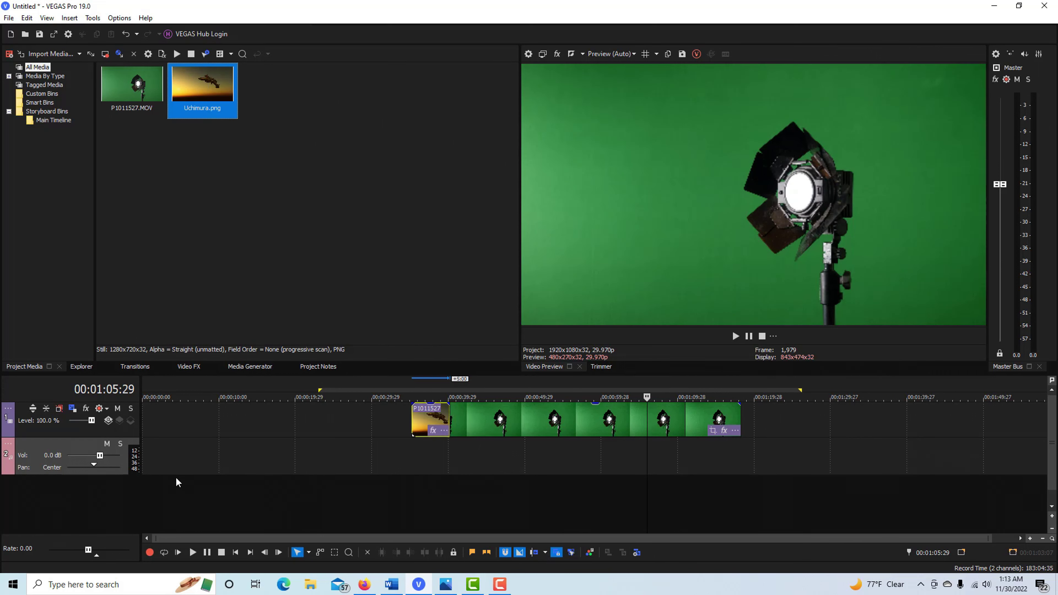
left_click(89, 451)
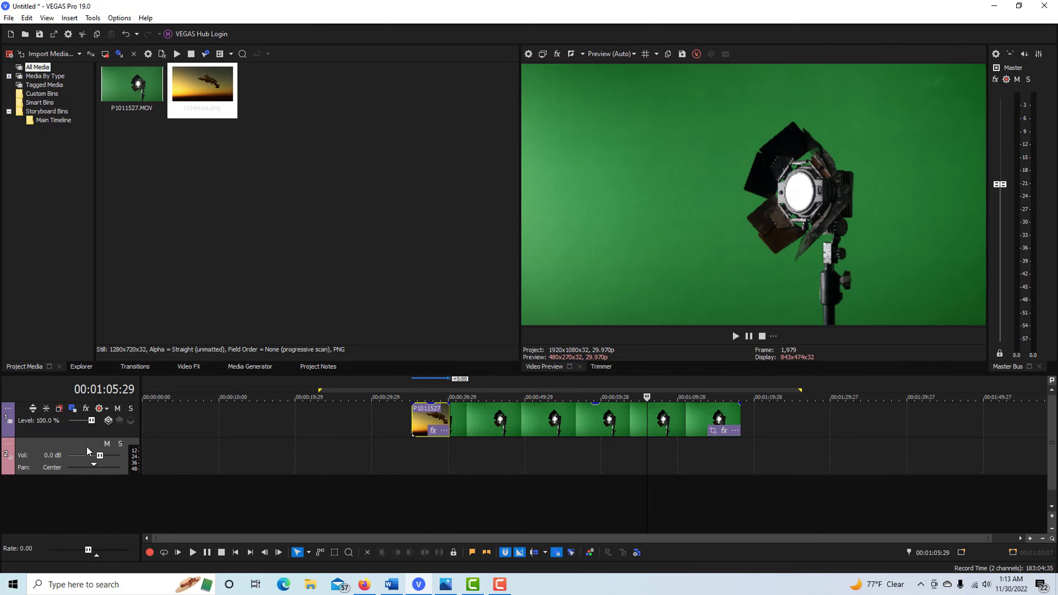
key("Delete")
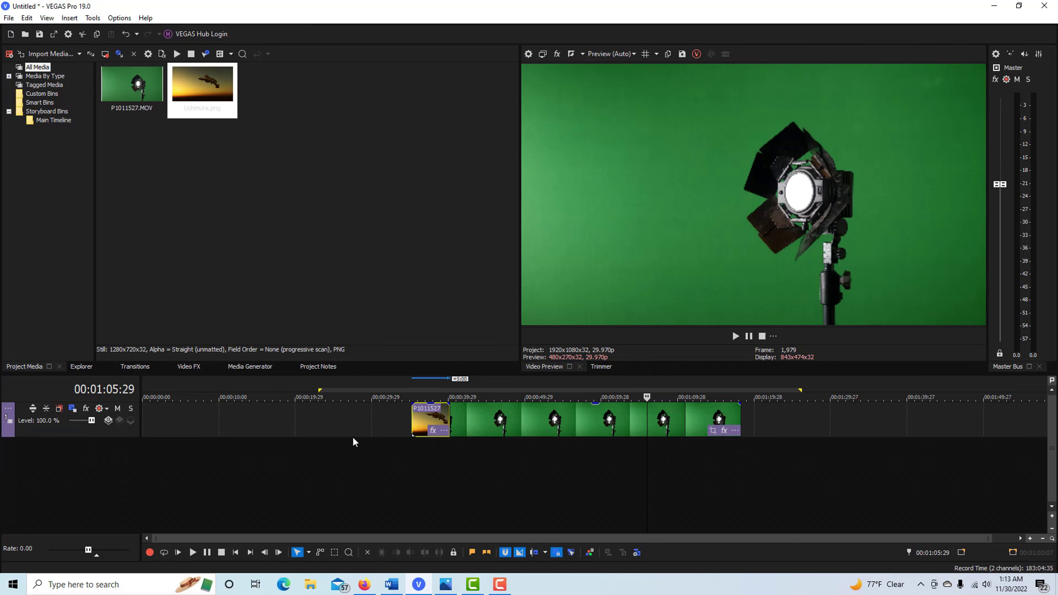
left_click_drag(214, 105, 409, 463)
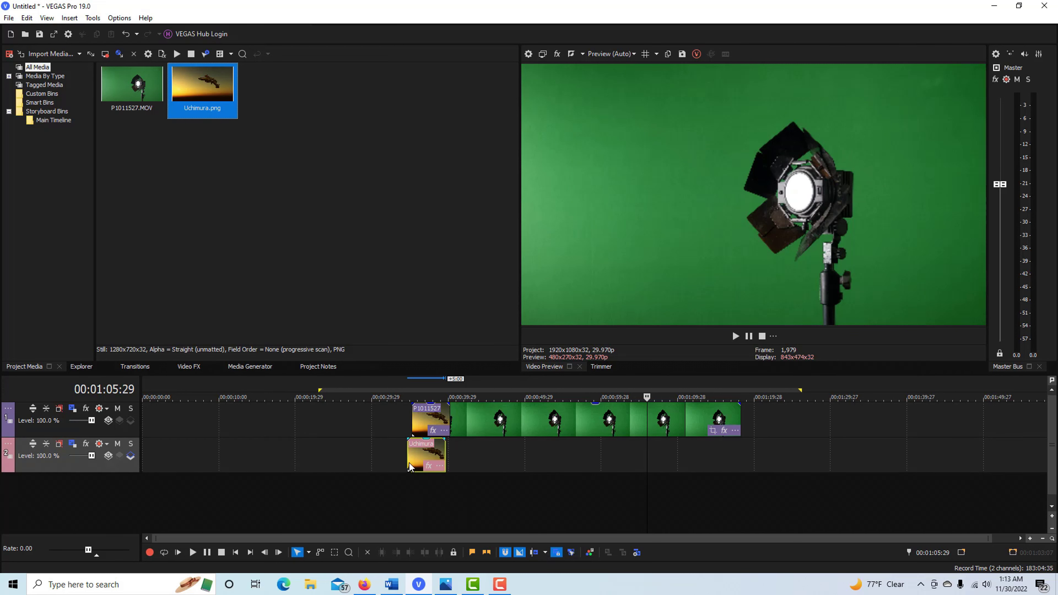
left_click_drag(426, 420, 355, 412)
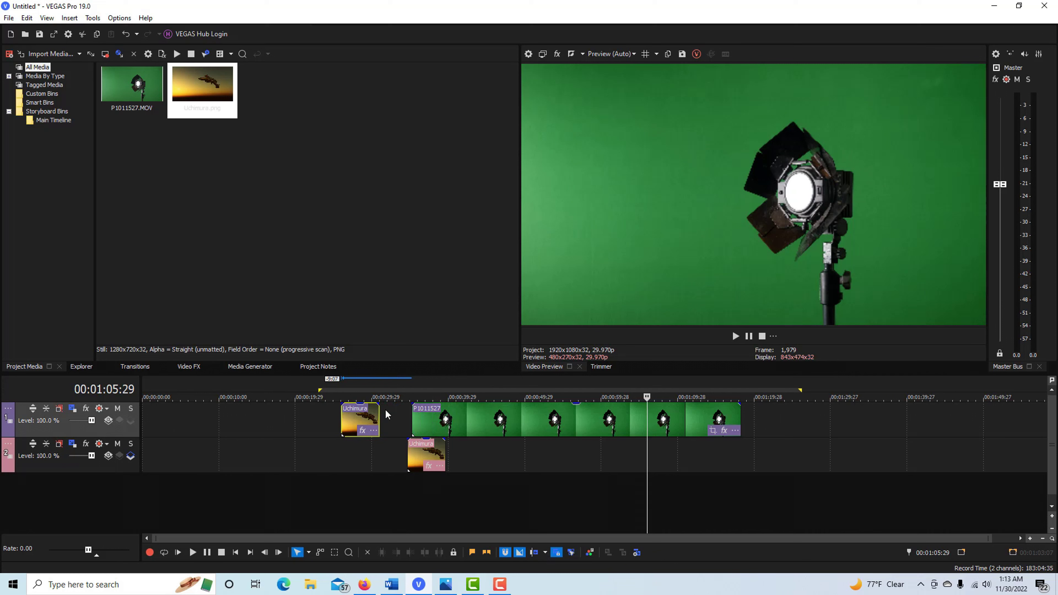
key("Delete")
left_click_drag(426, 455, 721, 482)
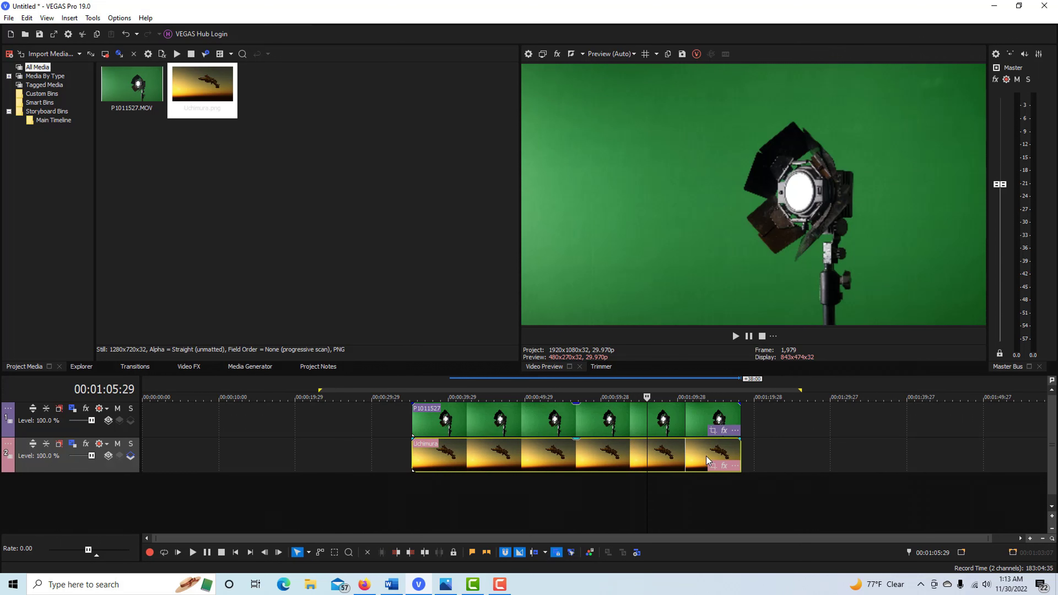
left_click(723, 431)
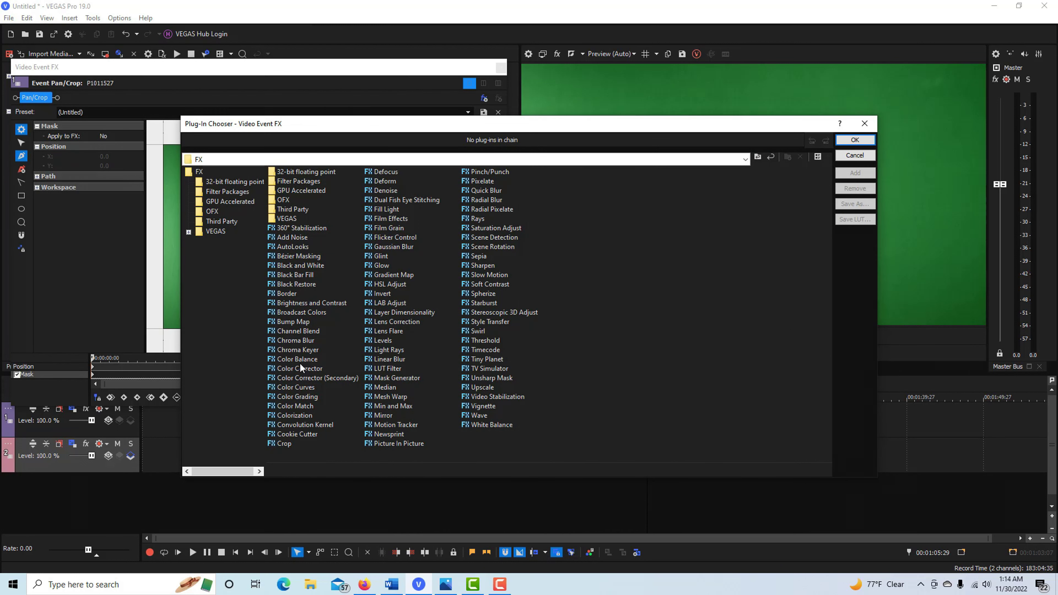
Add the VEGAS Chroma Keyer from the Plug-In Chooser to the P1011527 clip's Event FX
left_click(300, 349)
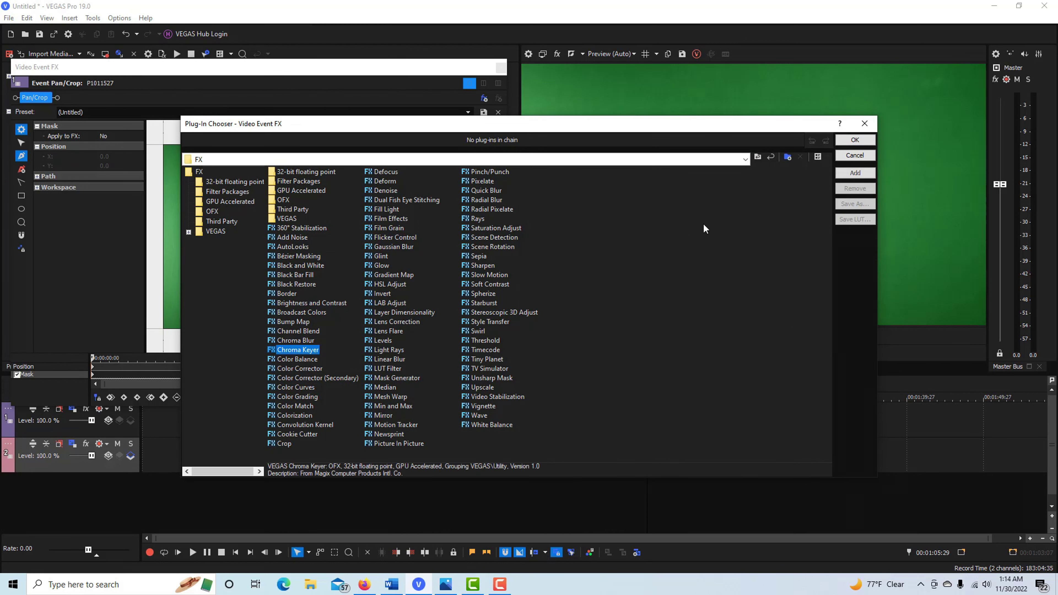
left_click(853, 173)
left_click(854, 140)
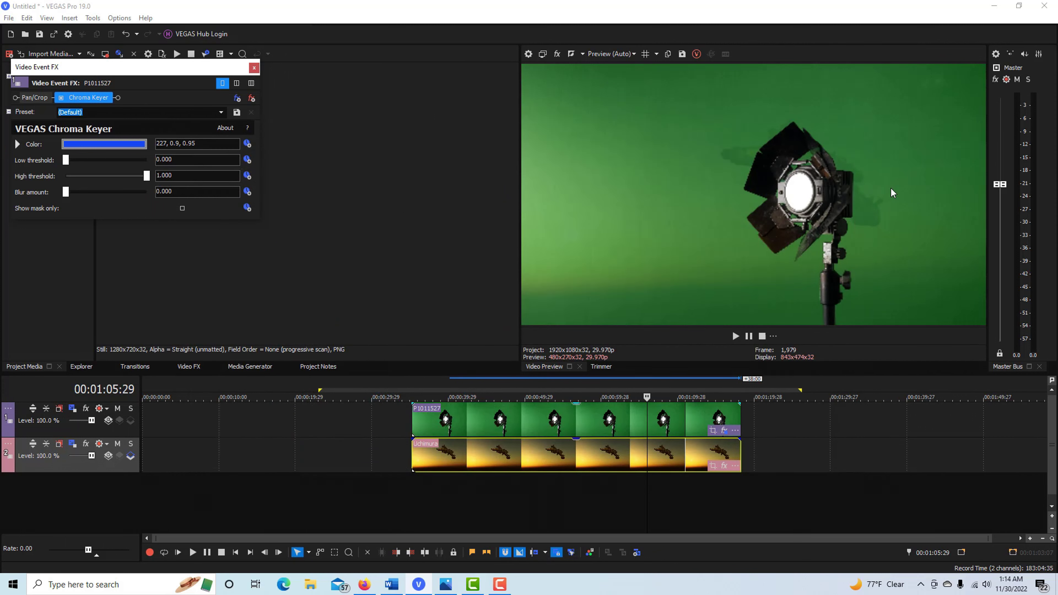
left_click(129, 143)
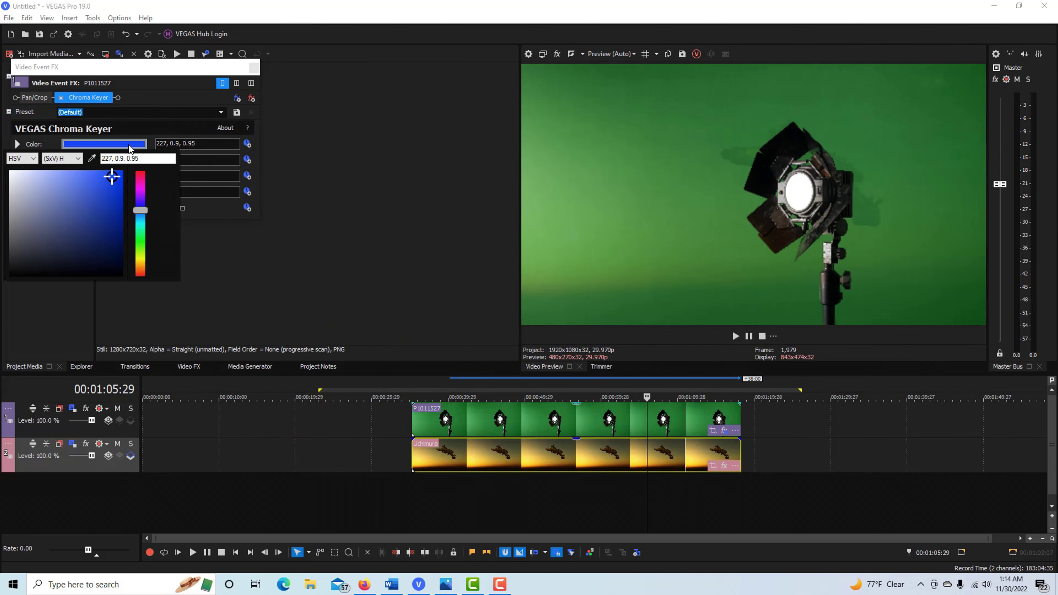
Sample the green screen as the key colour (107, 0.5, 0.64) and mute the sunset track
left_click(92, 159)
left_click_drag(523, 142, 603, 283)
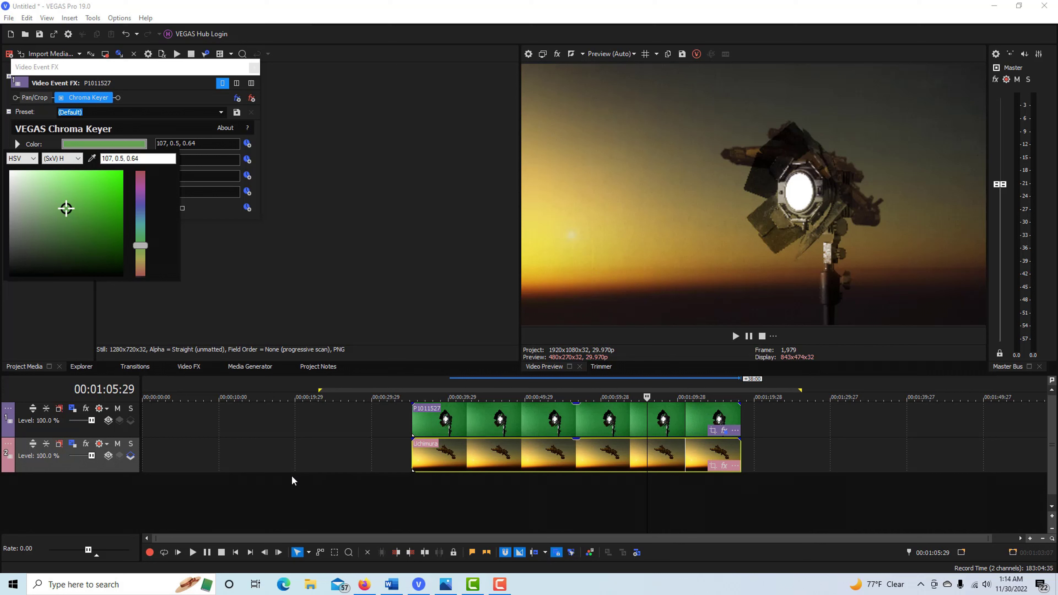
left_click(118, 444)
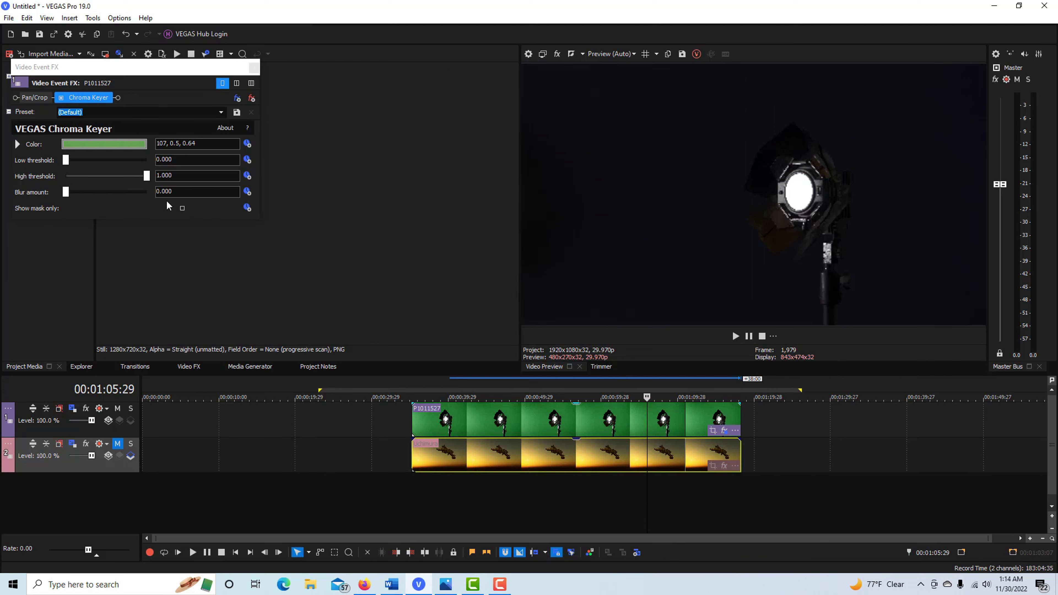
With Show mask only on, tune the Chroma Keyer to Low threshold 0.476 and High threshold 0.422
left_click(183, 209)
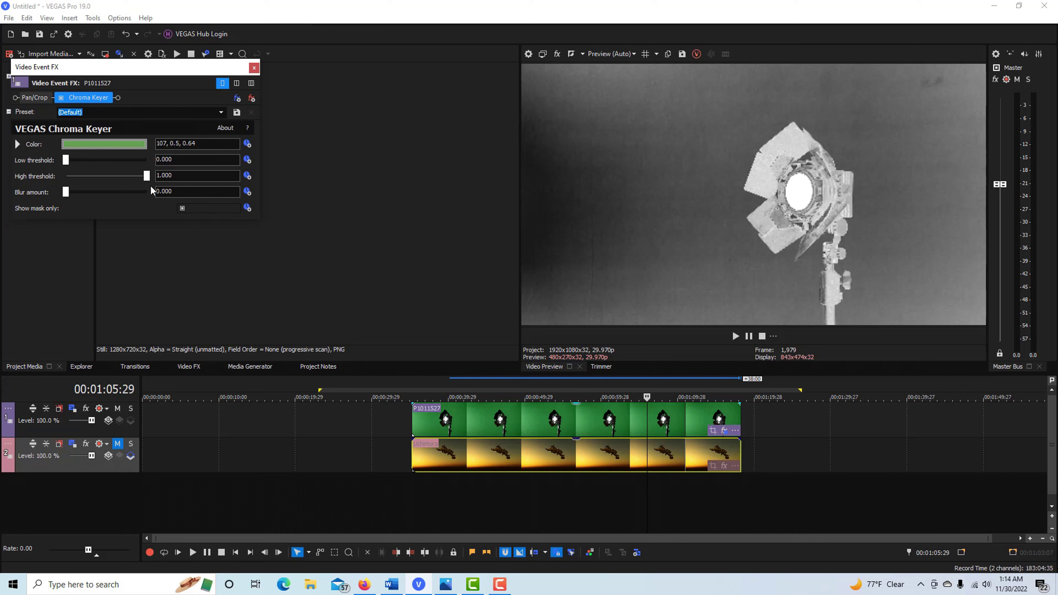
mouse_move(149, 177)
left_mouse_down()
mouse_move(110, 171)
mouse_move(139, 179)
left_mouse_up()
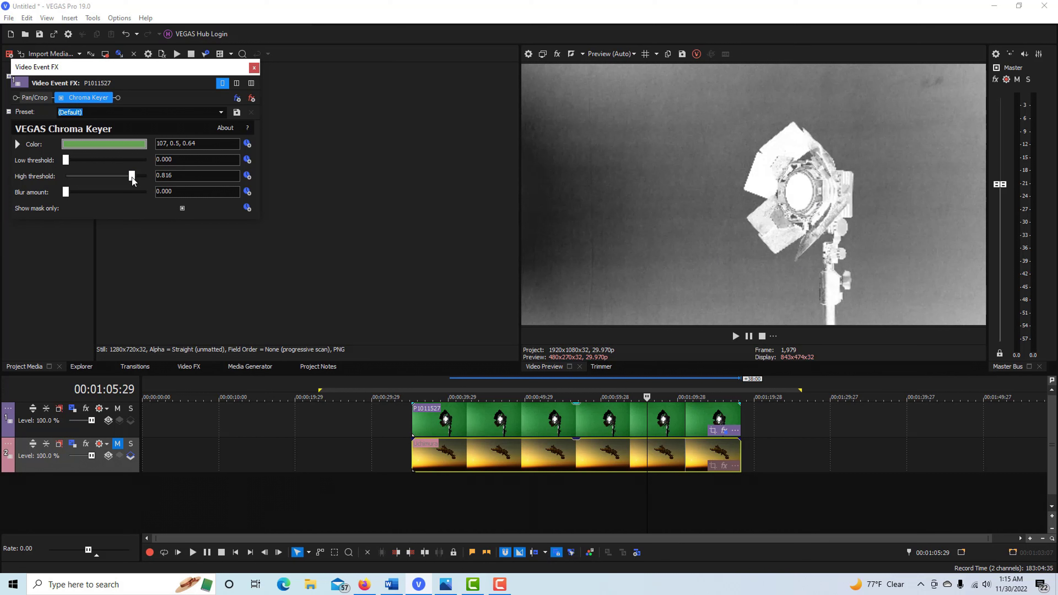
left_click_drag(132, 176, 106, 165)
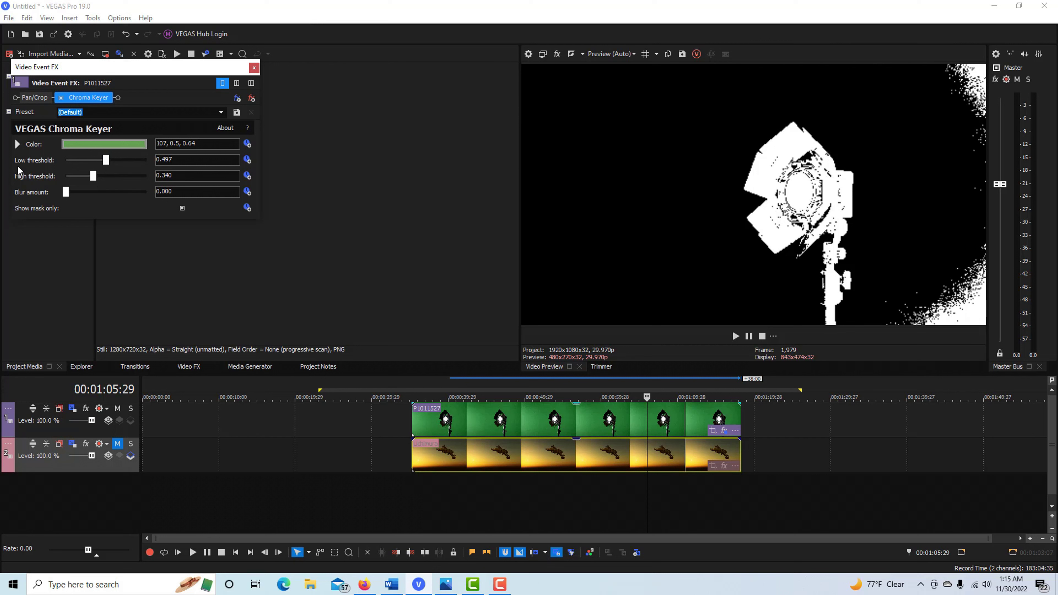
left_click_drag(106, 161, 105, 161)
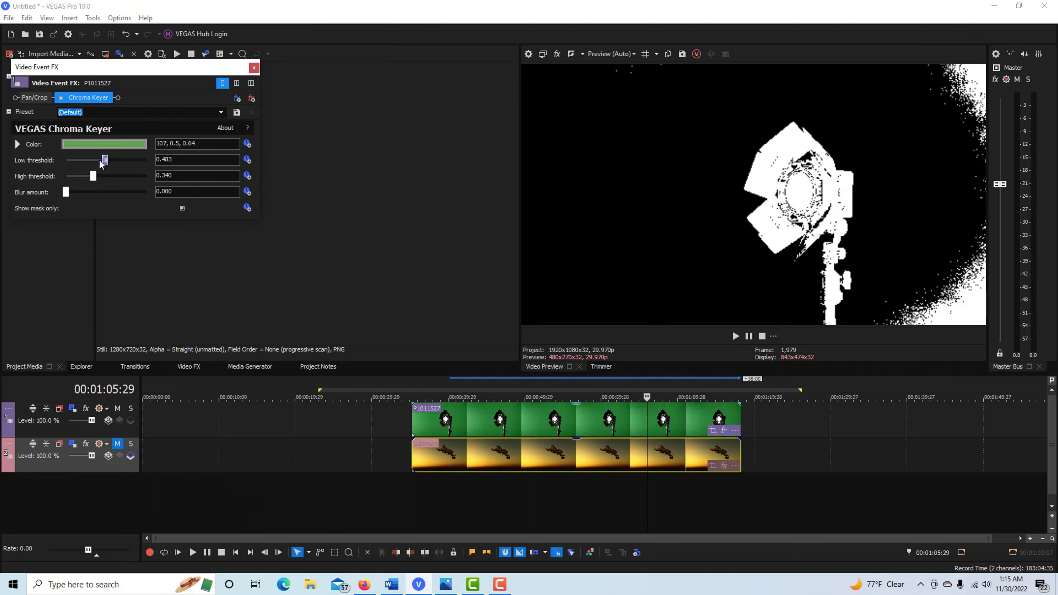
left_click_drag(104, 160, 104, 160)
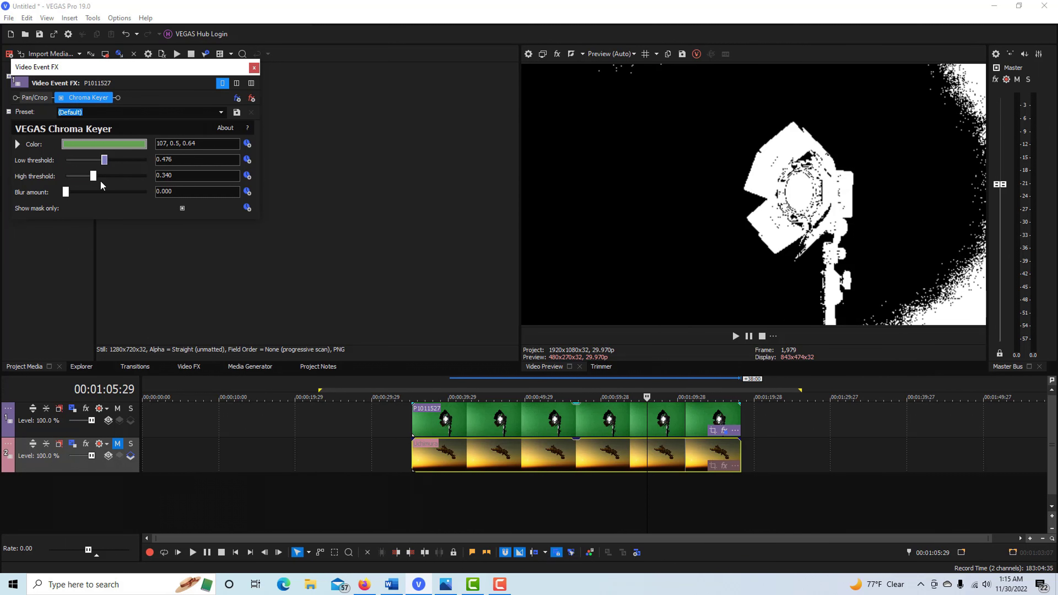
mouse_move(95, 176)
left_mouse_down()
mouse_move(111, 181)
mouse_move(103, 180)
left_mouse_up()
left_click(182, 208)
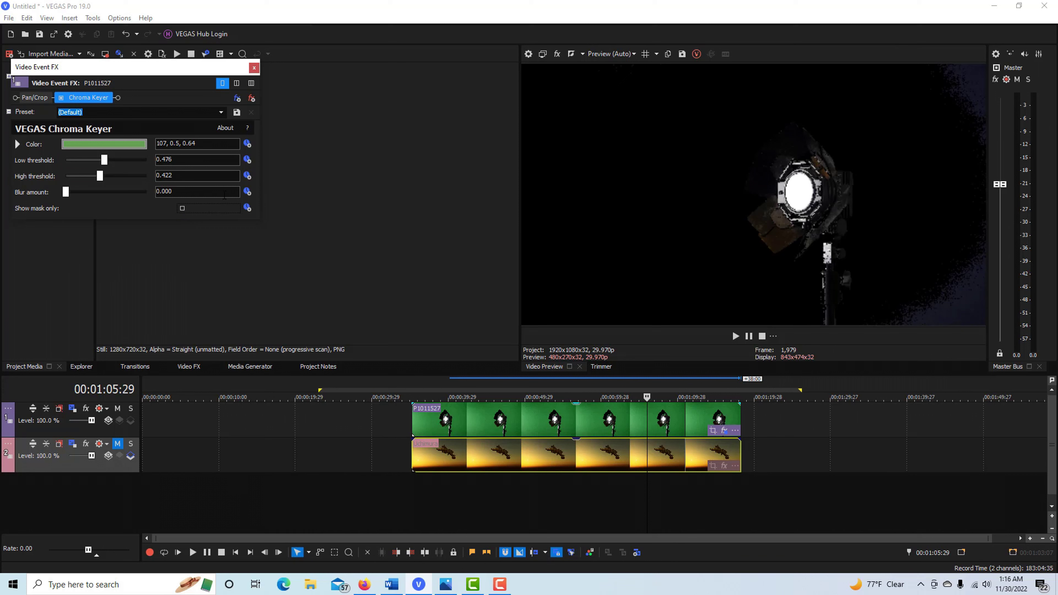
left_click(182, 208)
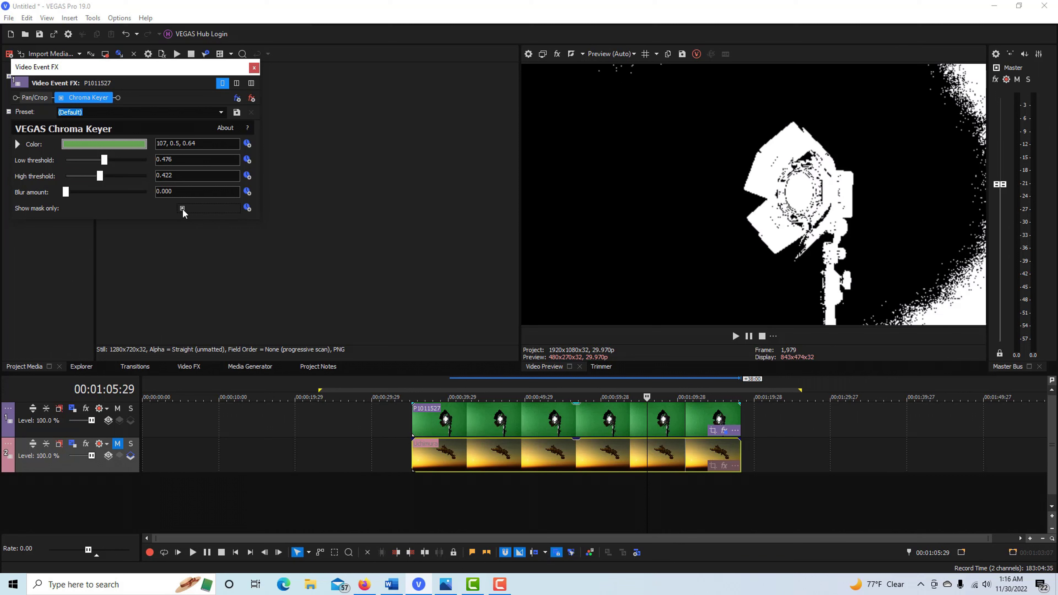
left_click(254, 68)
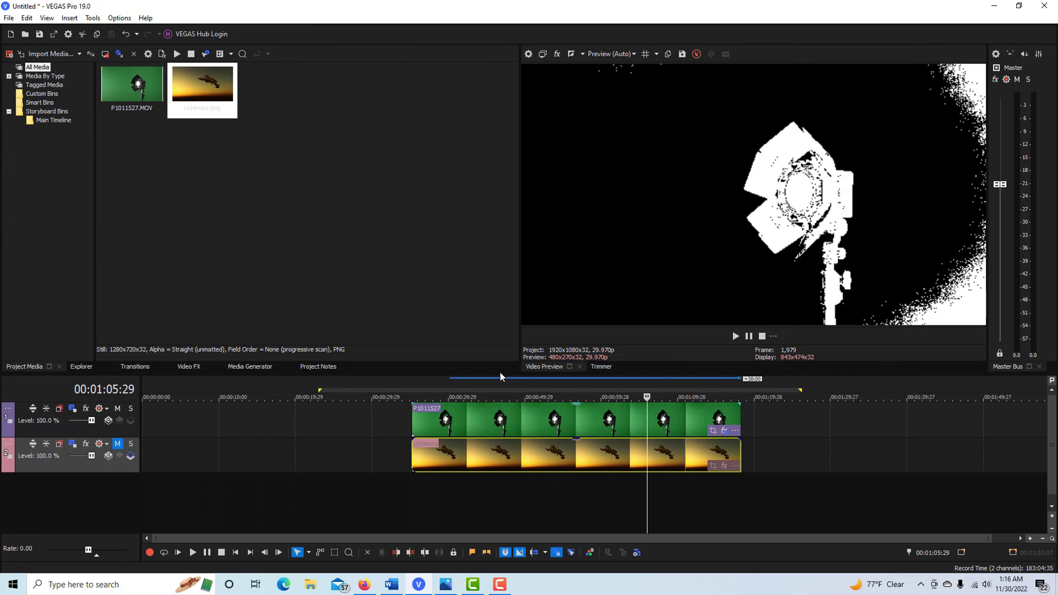
In the lamp clip's Pan/Crop, draw a negative rectangle mask over the noisy right side
left_click(713, 431)
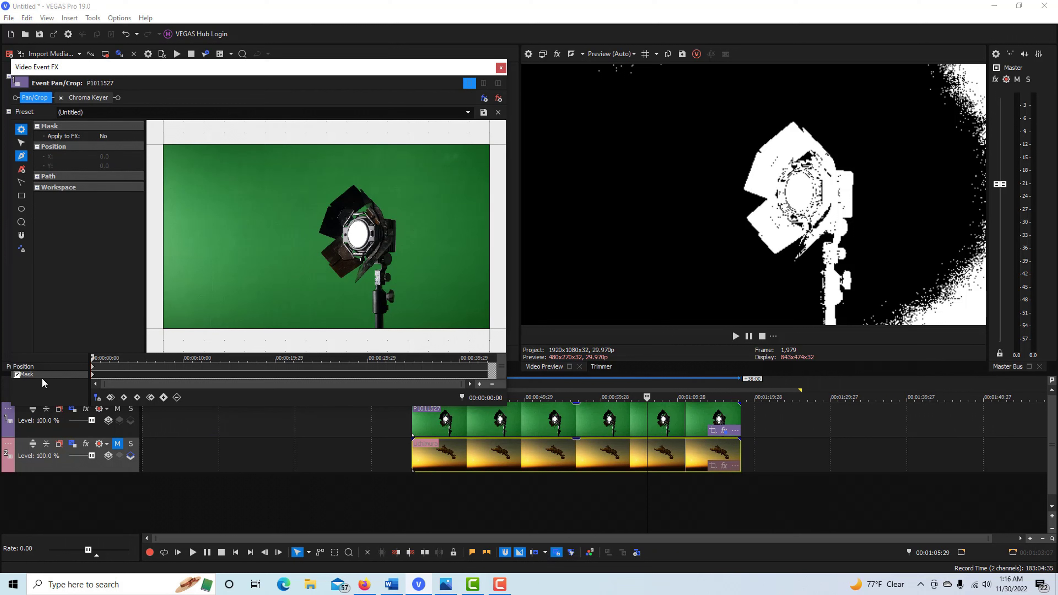
left_click(17, 375)
left_click(23, 196)
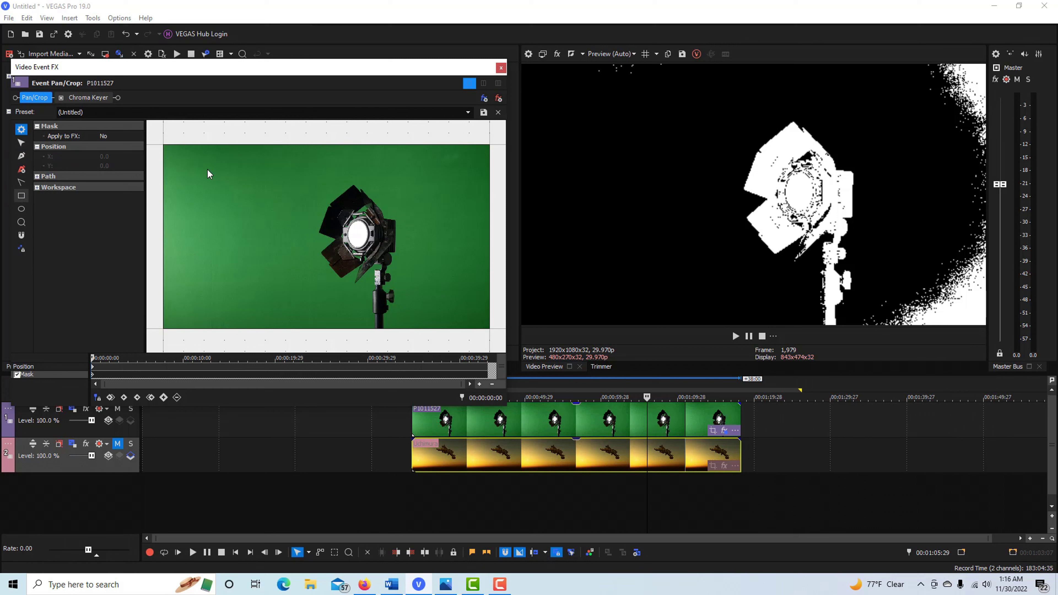
left_click(866, 69)
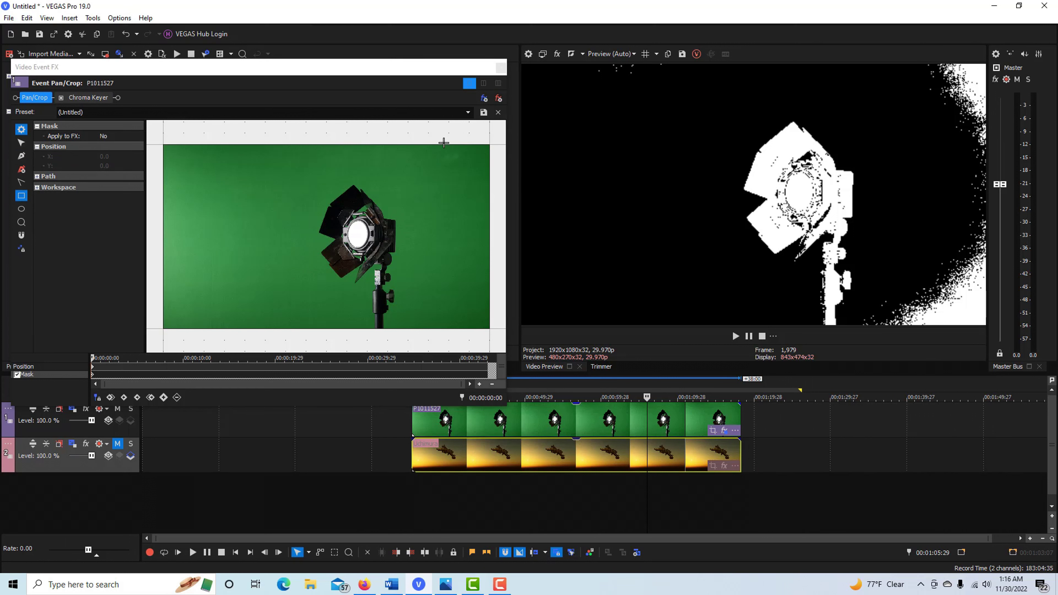
left_click_drag(498, 140, 401, 341)
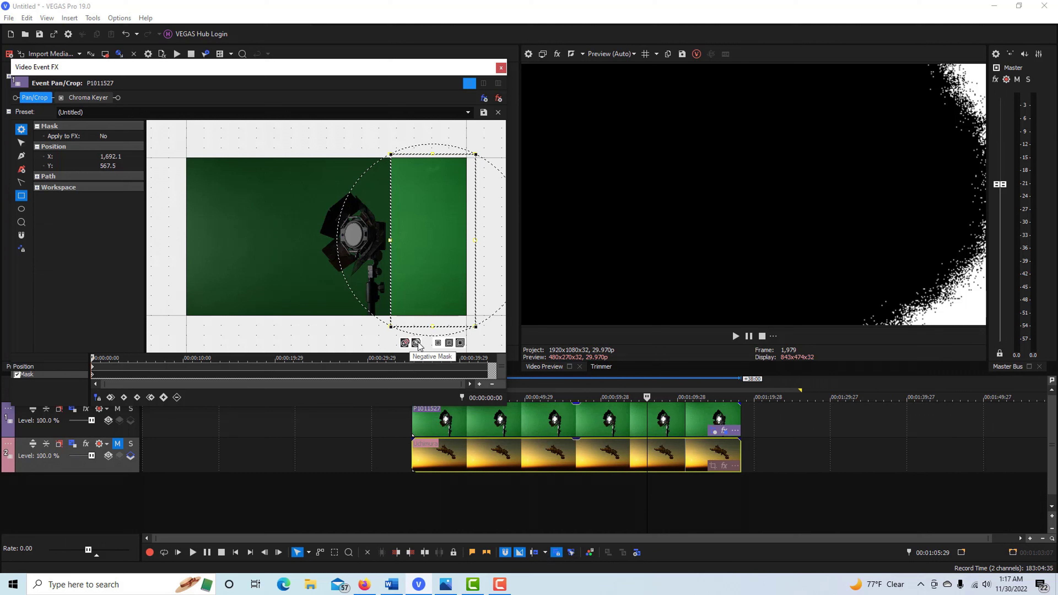
left_click(415, 343)
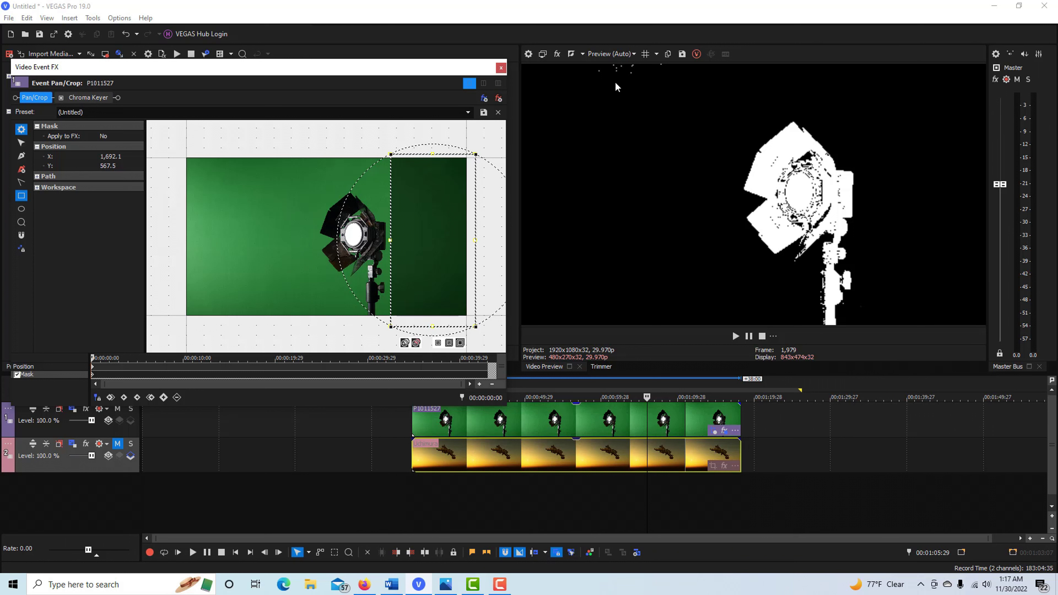
right_click(266, 194)
Add a negative rectangle mask along the top edge of the frame
mouse_move(288, 227)
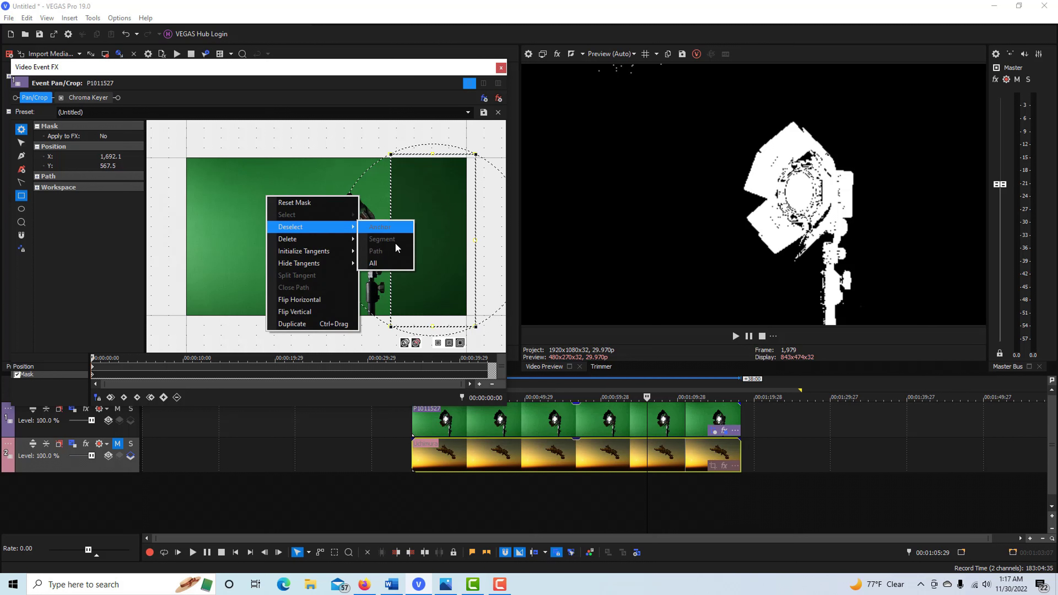
left_click(394, 262)
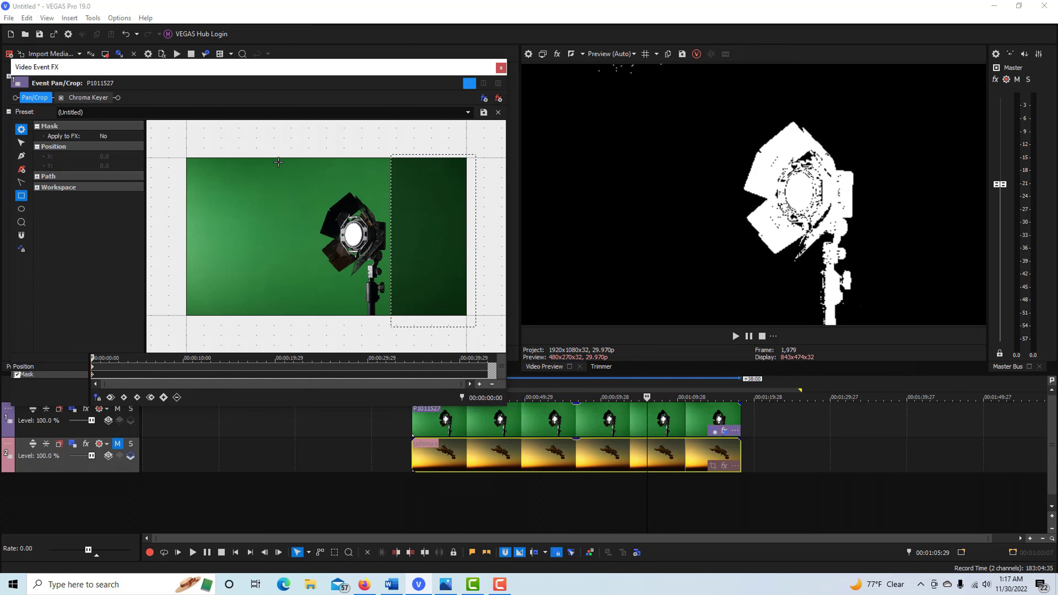
mouse_move(239, 151)
left_mouse_down()
mouse_move(312, 189)
mouse_move(343, 182)
left_mouse_up()
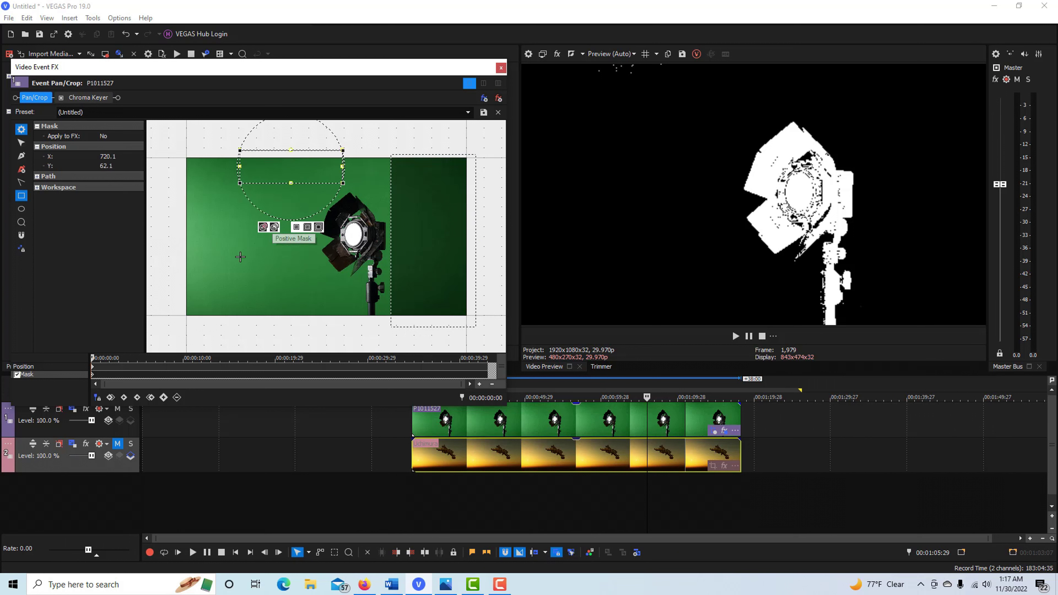
left_click(275, 228)
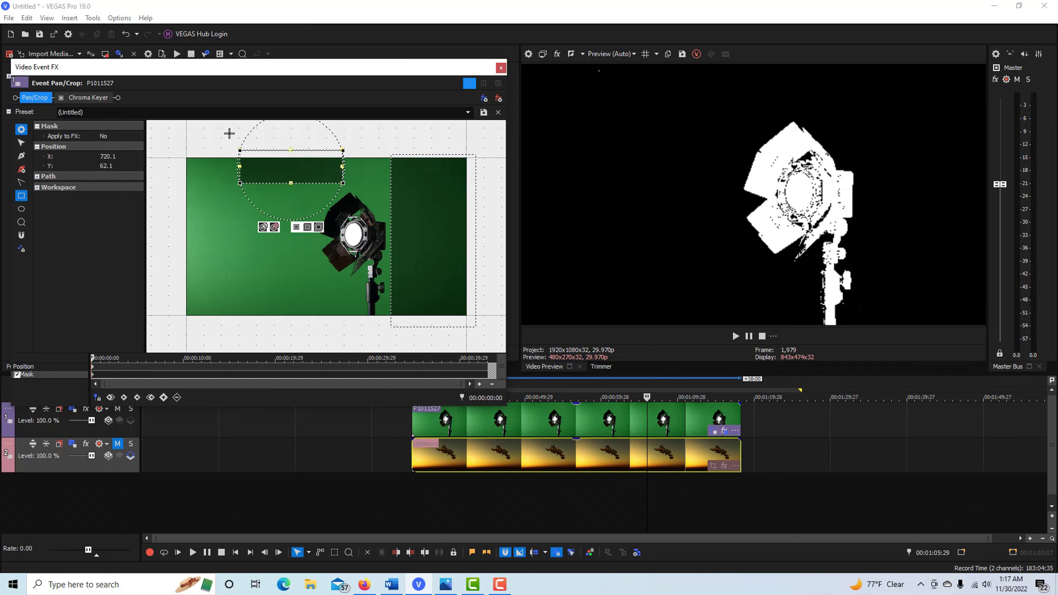
left_click(221, 198)
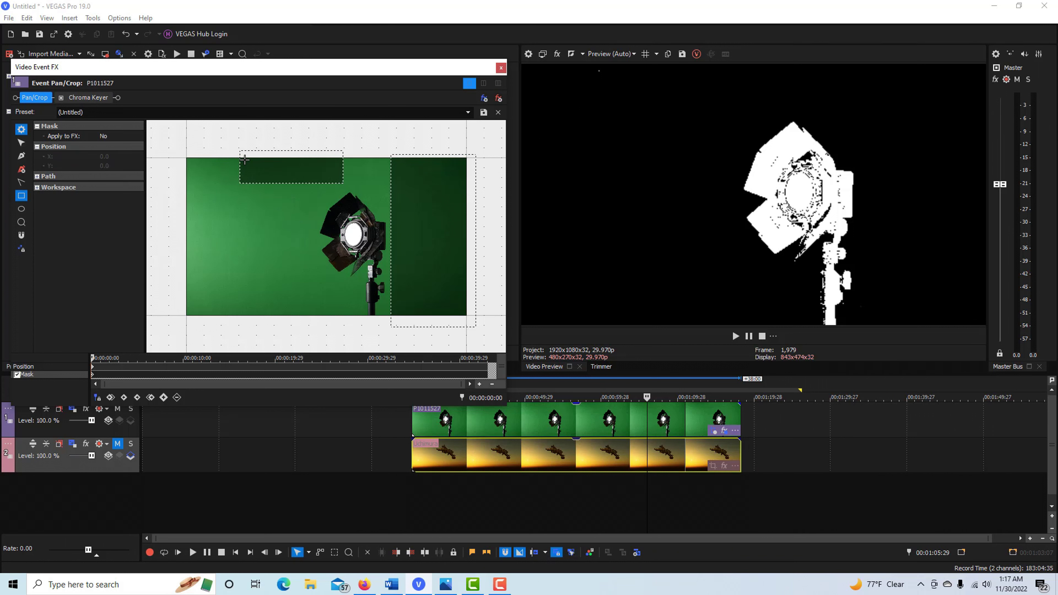
Draw a closed four-point anchor mask at the upper-left corner, then deselect all points
left_click(21, 159)
left_click(208, 163)
left_click(223, 196)
left_click(254, 192)
left_click(237, 145)
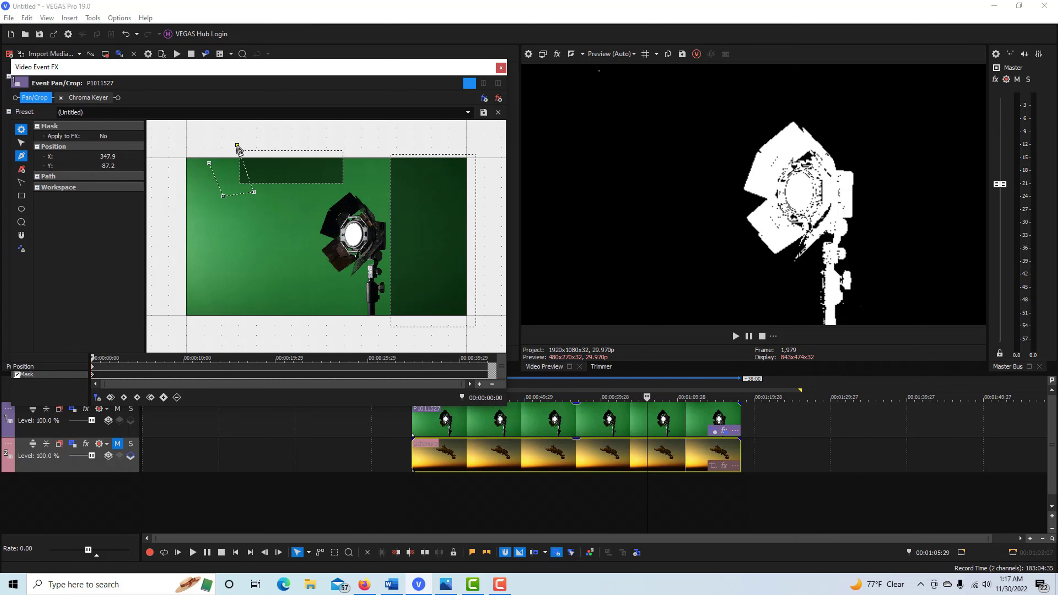
left_click(208, 163)
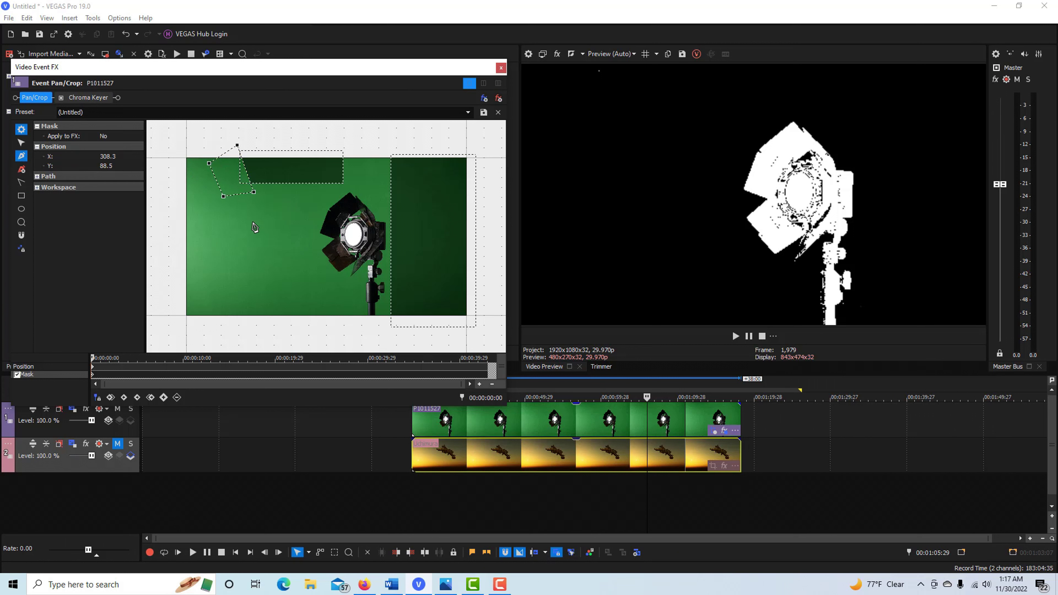
right_click(252, 241)
mouse_move(291, 271)
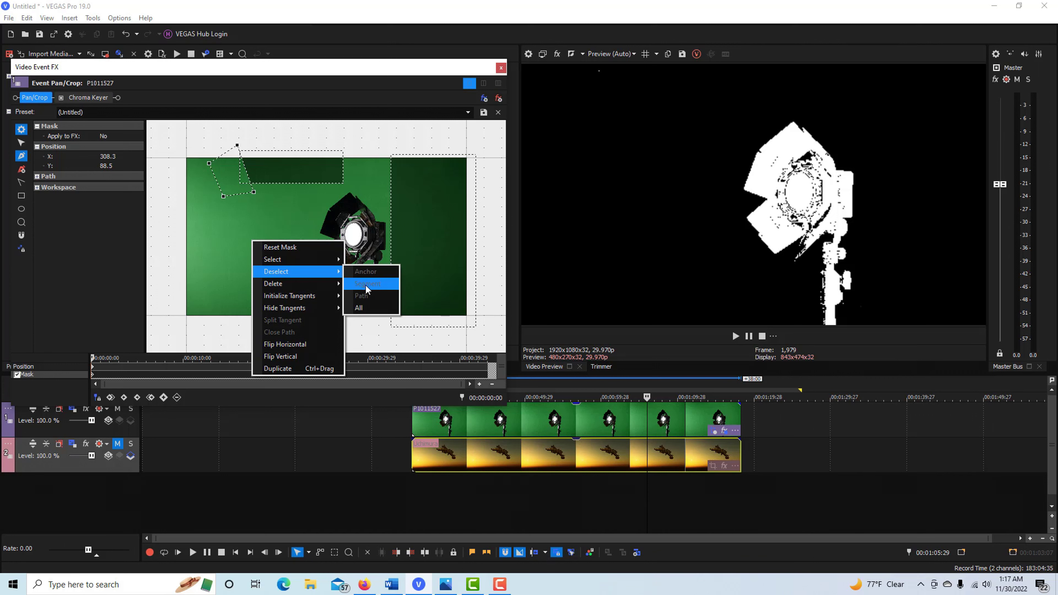
left_click(362, 308)
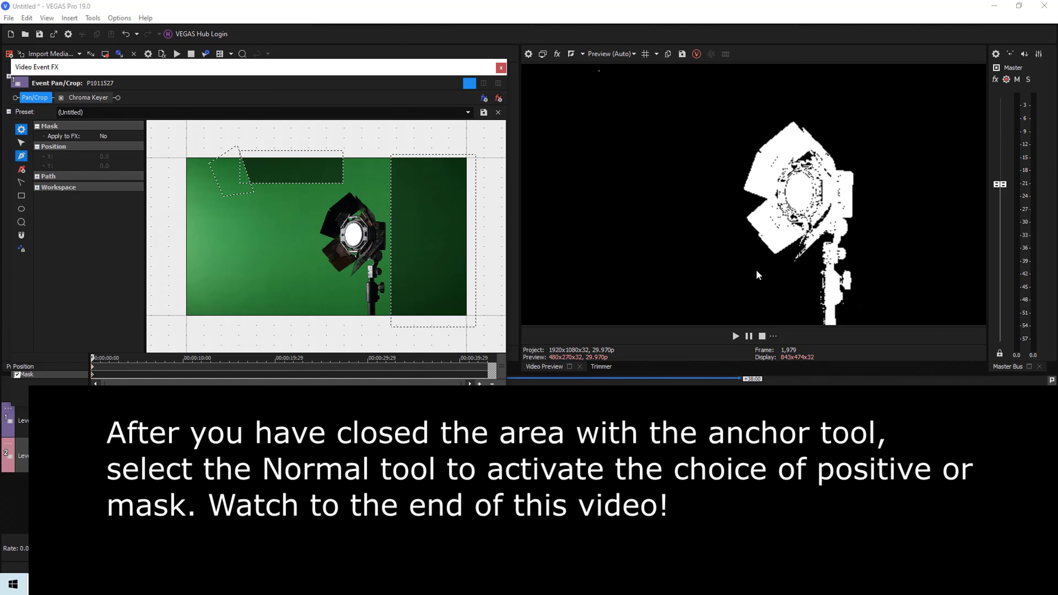
Turn off mask-only view and unmute track 2 so the lamp shows over the Uchimura.png sunset
left_click(501, 68)
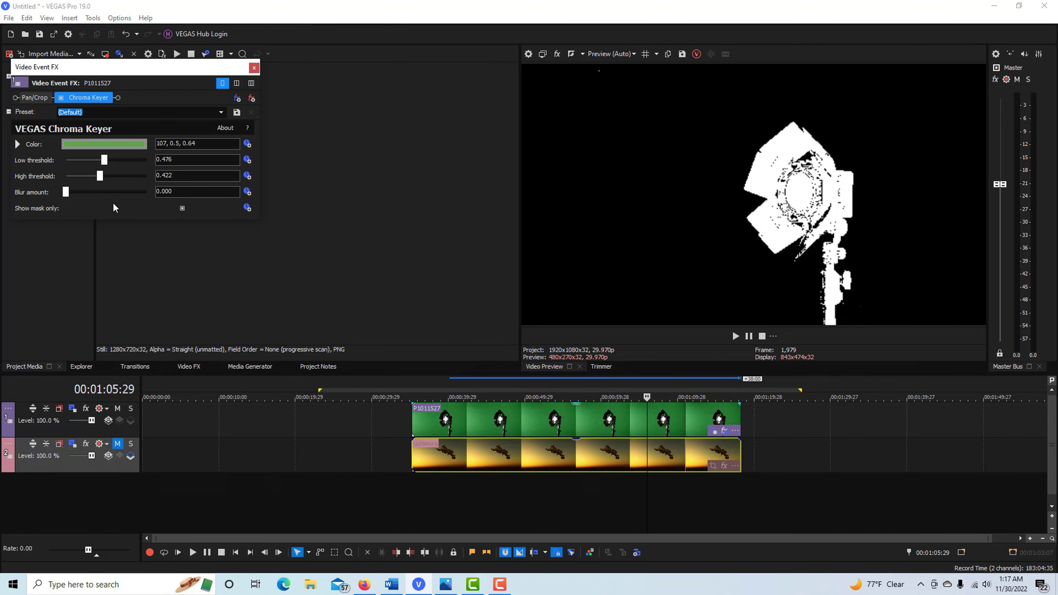
left_click(182, 207)
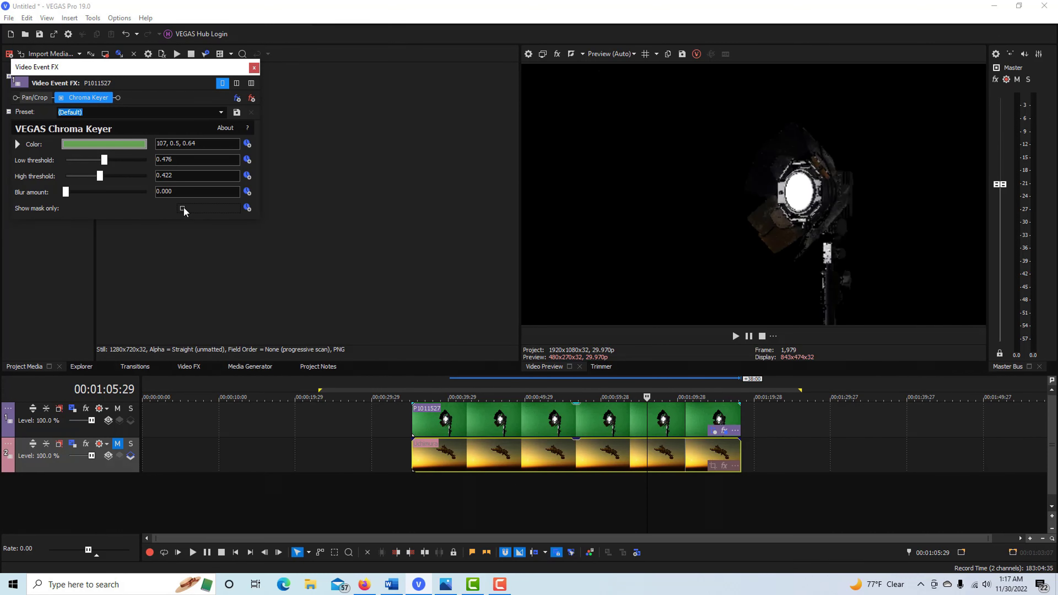
left_click(117, 444)
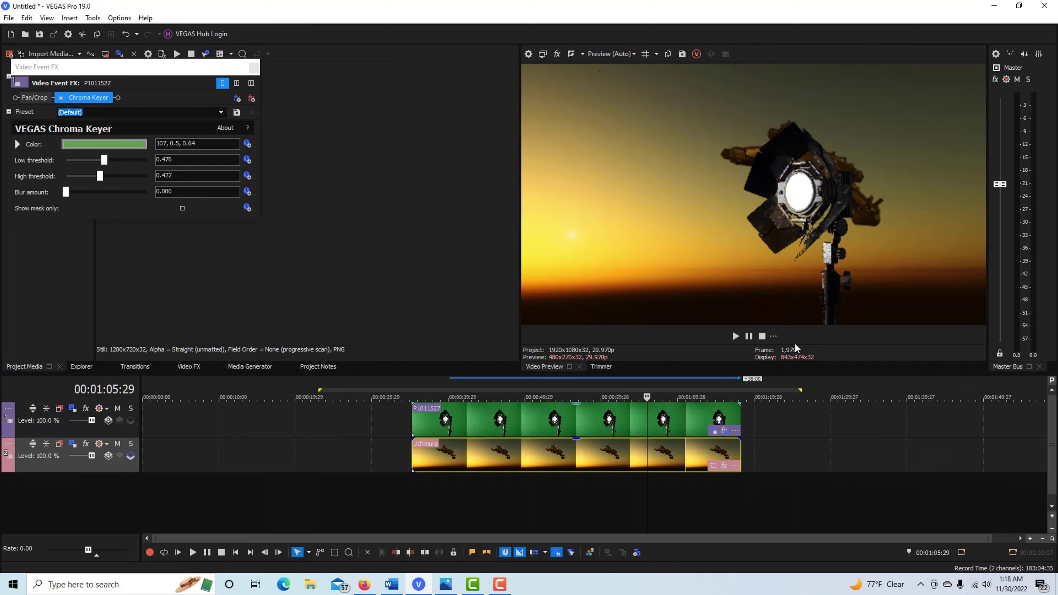
Crop the Uchimura.png background in to 292.5 × 164.6 so amber sky fills the frame
left_click(713, 466)
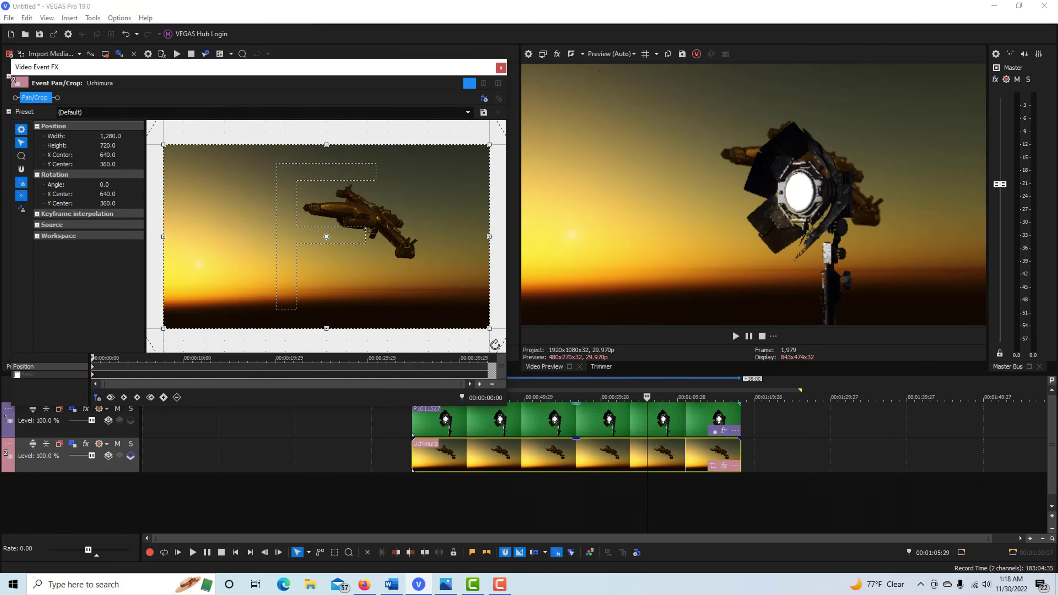
scroll(429, 256, "down", 2)
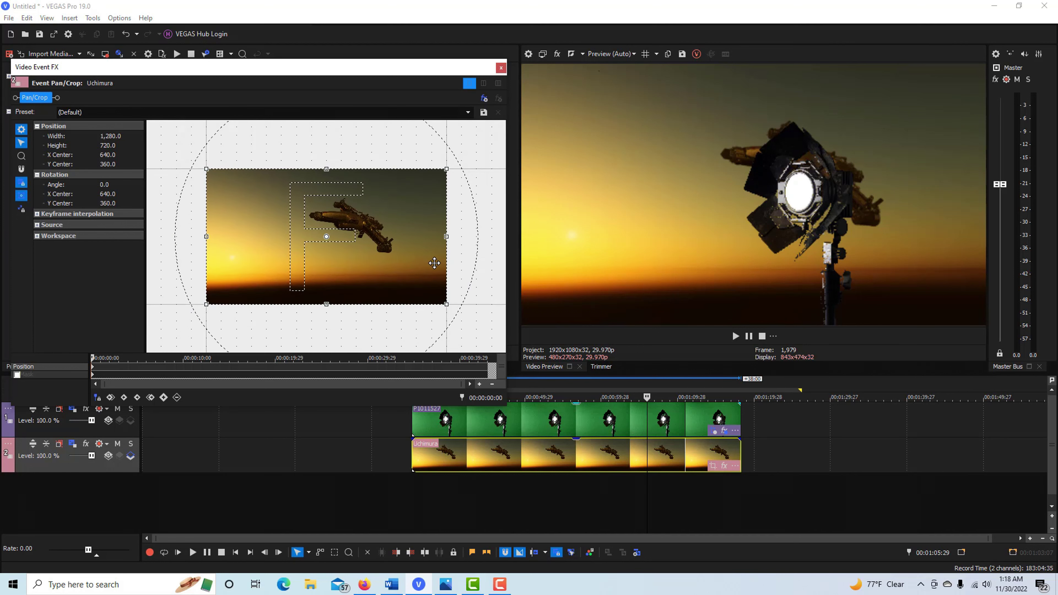
scroll(434, 262, "down", 1)
left_click_drag(423, 295, 381, 237)
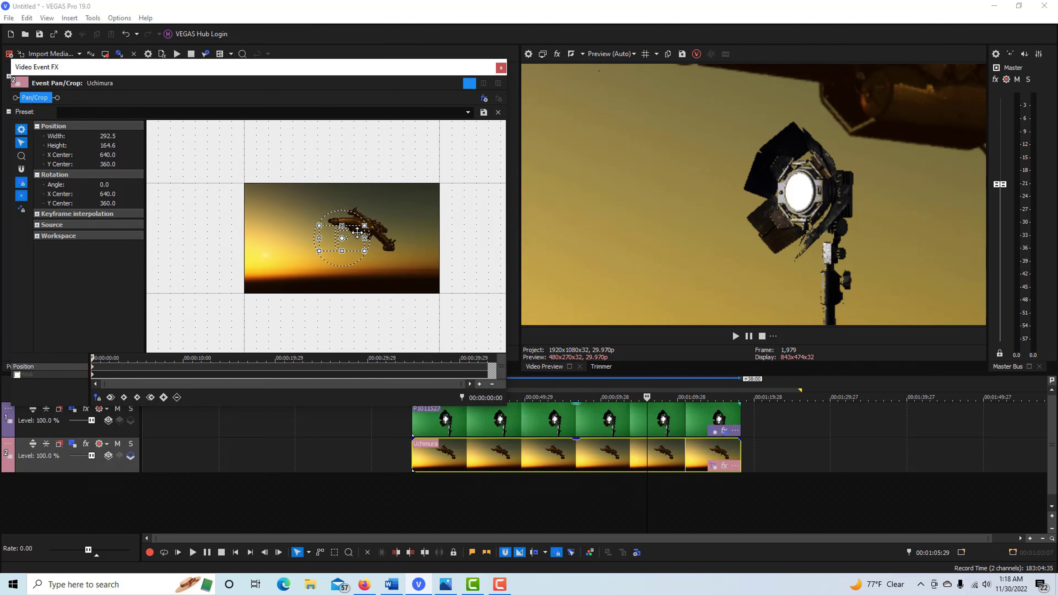
left_click_drag(353, 233, 349, 230)
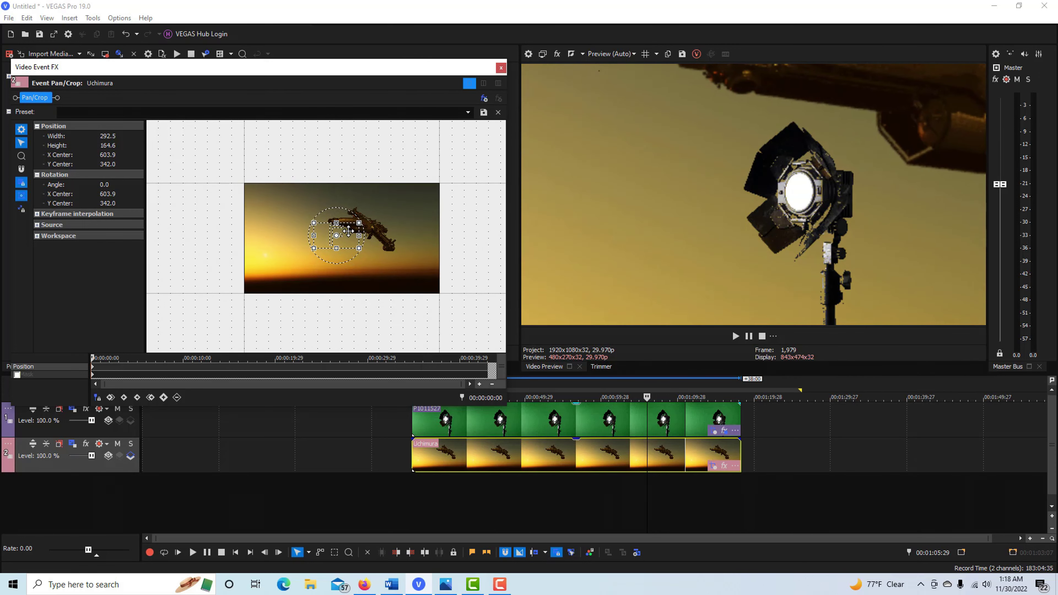
left_click(501, 67)
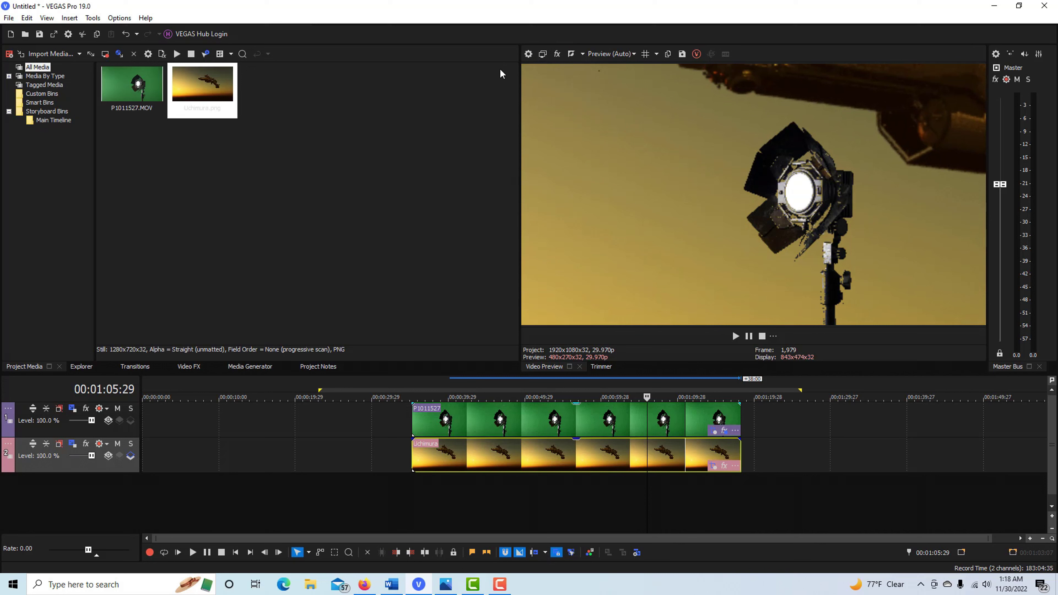
Save a snapshot of the current composited frame as Image7.jpg
left_click(683, 57)
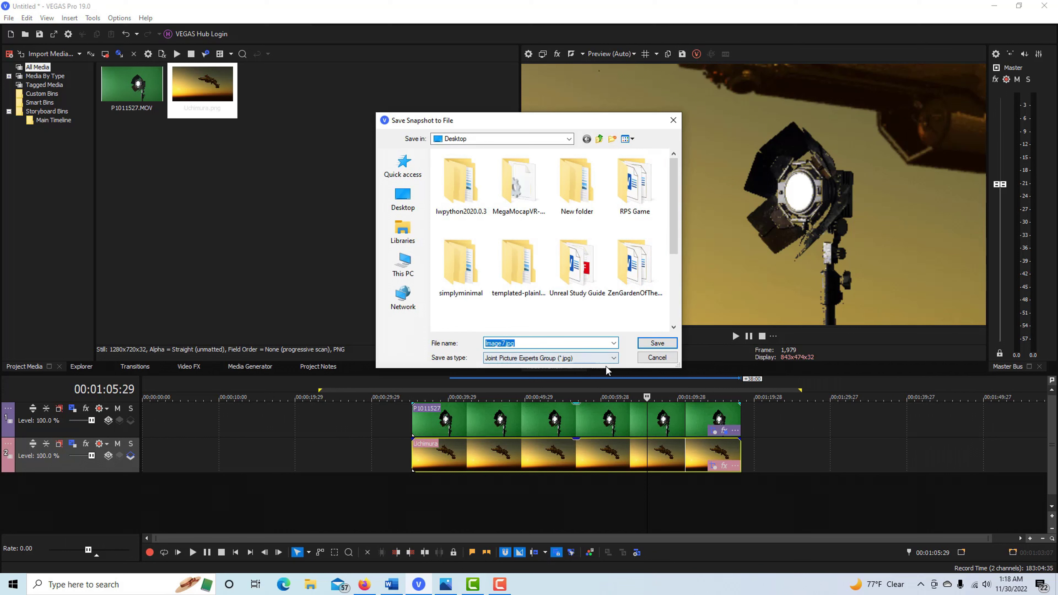
left_click(645, 343)
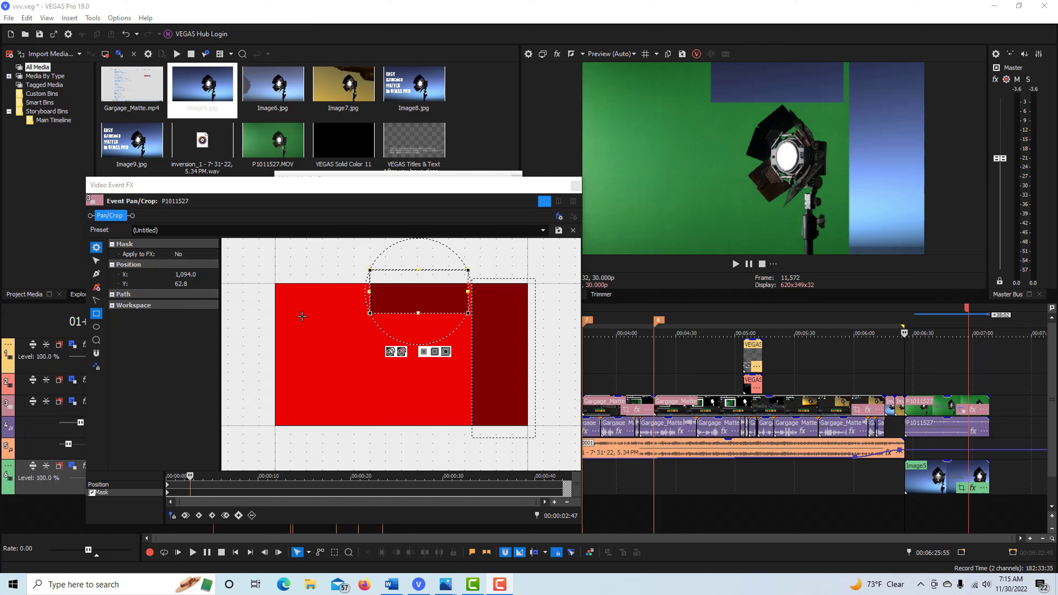
Deselect all existing mask shapes in the Pan/Crop mask
right_click(411, 330)
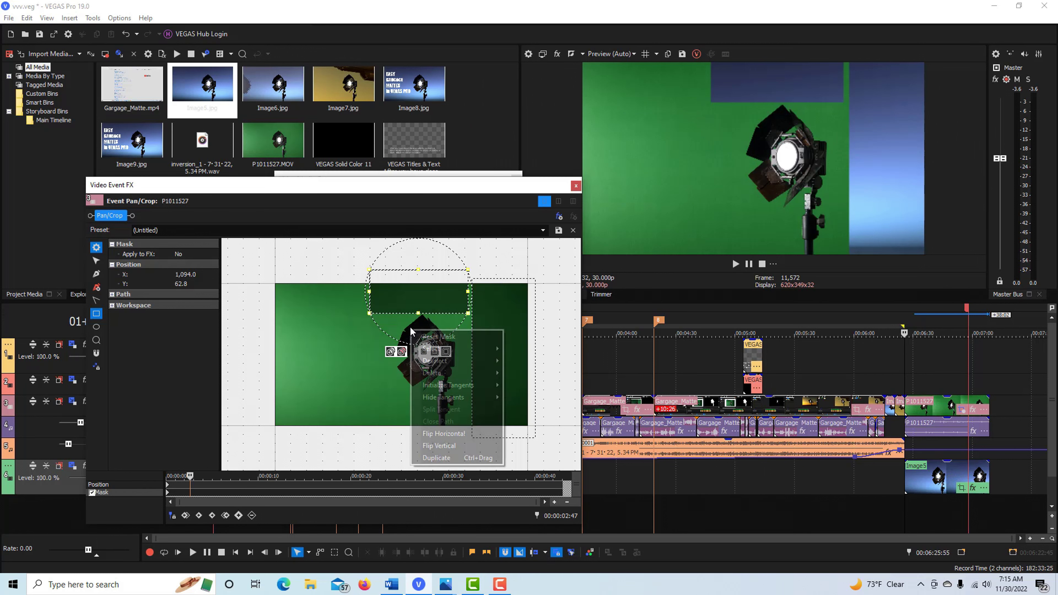
mouse_move(458, 362)
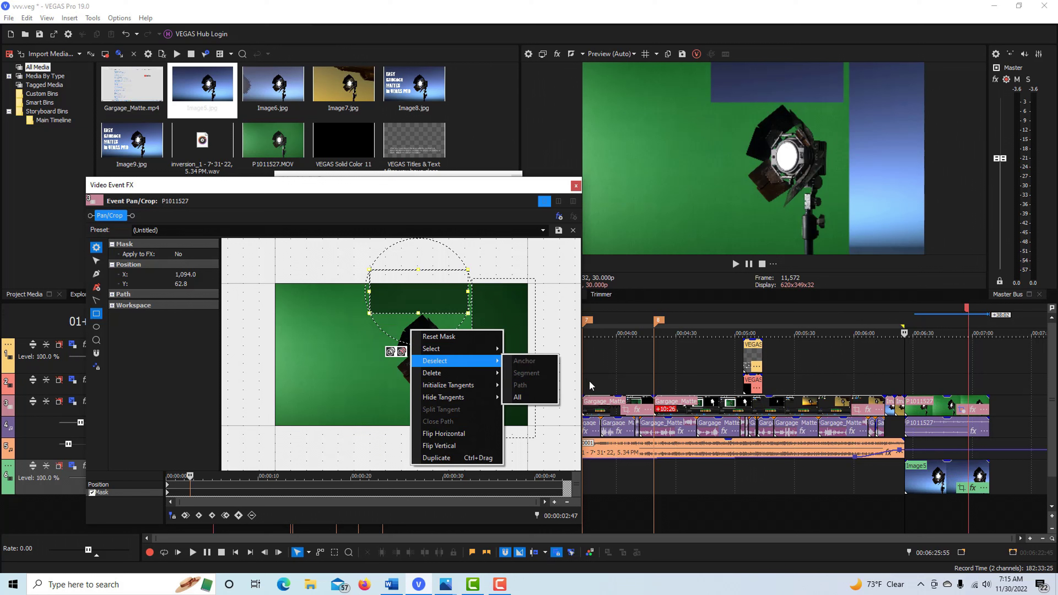
left_click(518, 397)
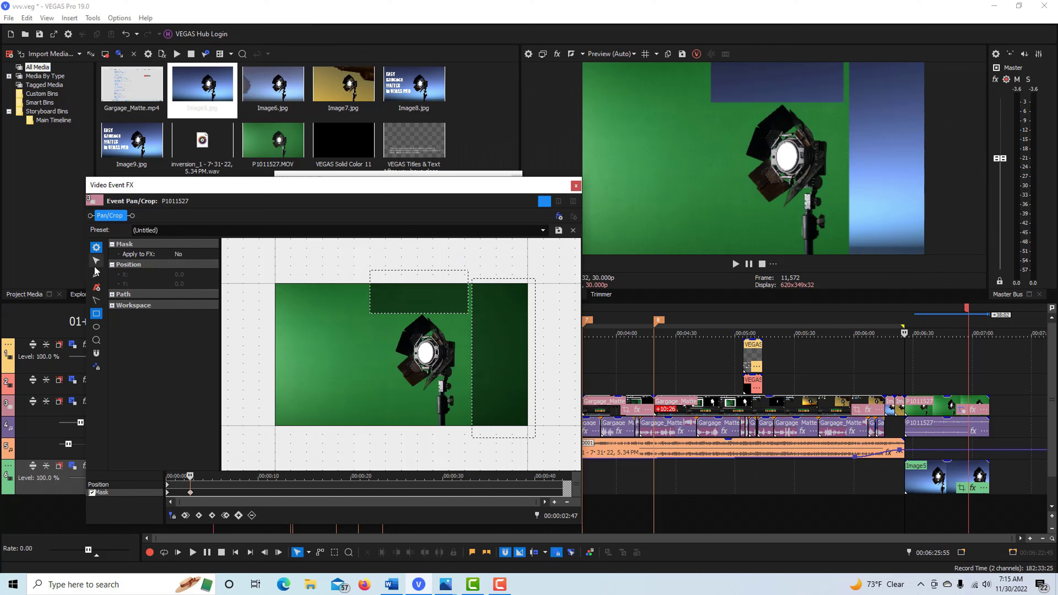
Draw a closed four-point mask over the green screen's upper-left area and make it negative
left_click(98, 275)
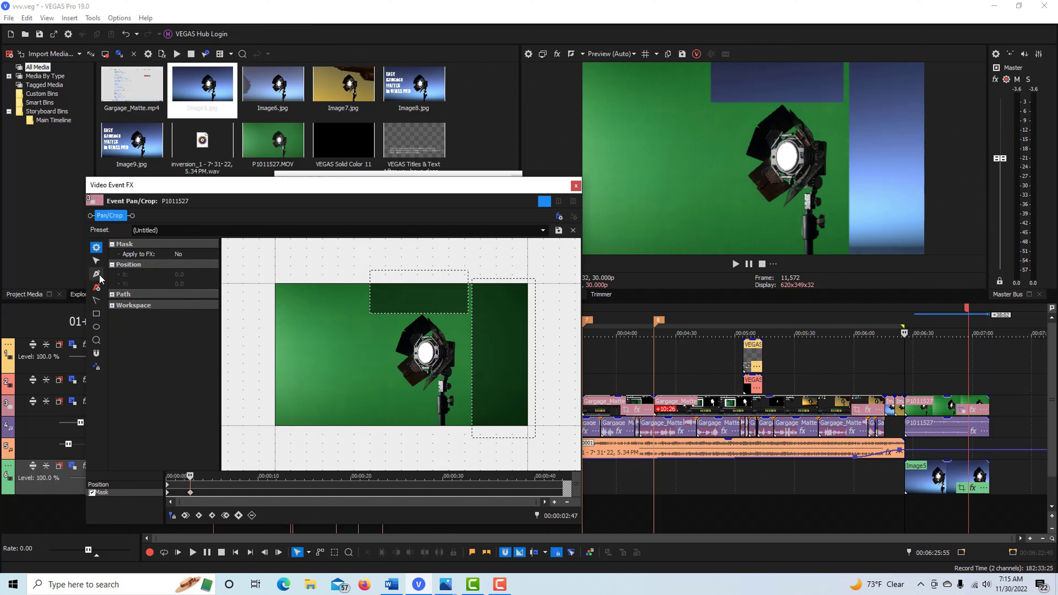
left_click(307, 272)
left_click(294, 314)
left_click(349, 321)
left_click(353, 274)
left_click(307, 273)
left_click(97, 262)
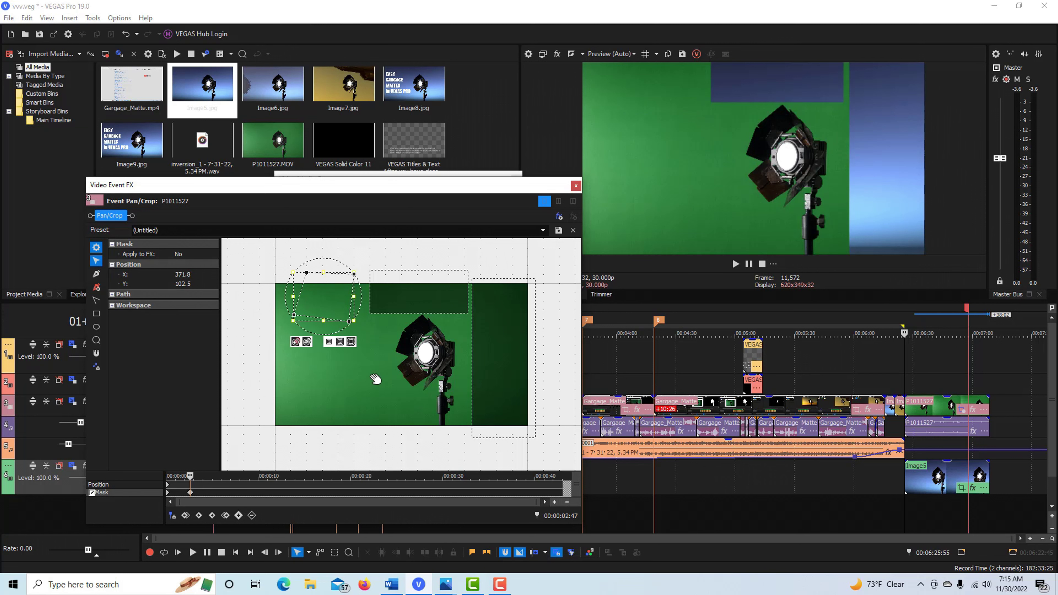
left_click(308, 342)
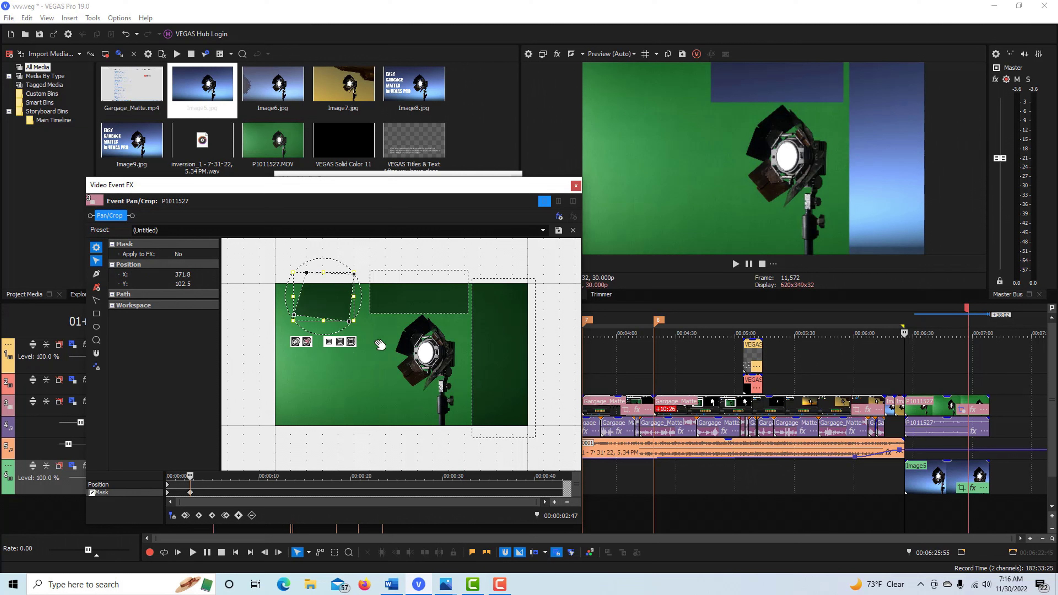